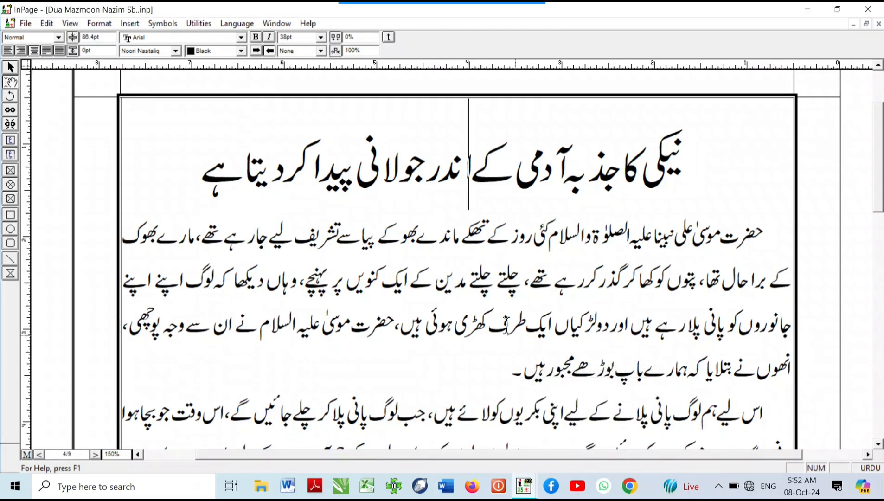
- Open the paragraph preferences for the heading of page 4, with the whole page in view
key("ctrl+0")
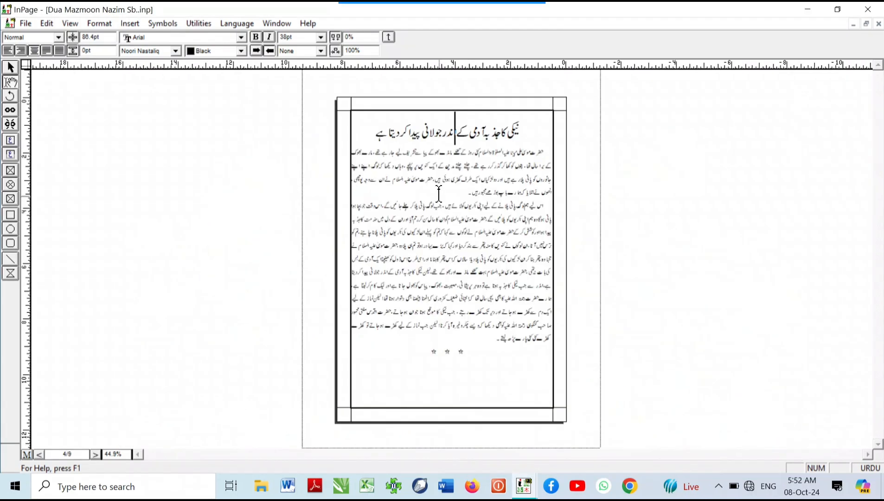
left_click(103, 20)
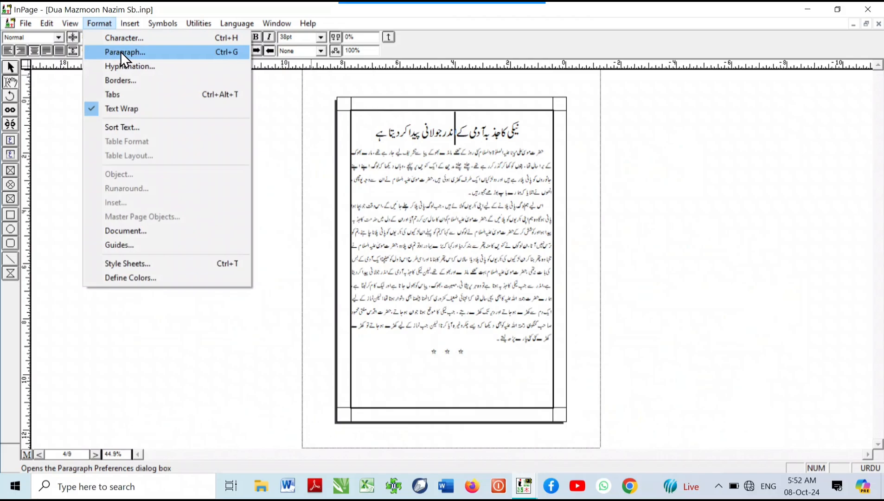
left_click(407, 132)
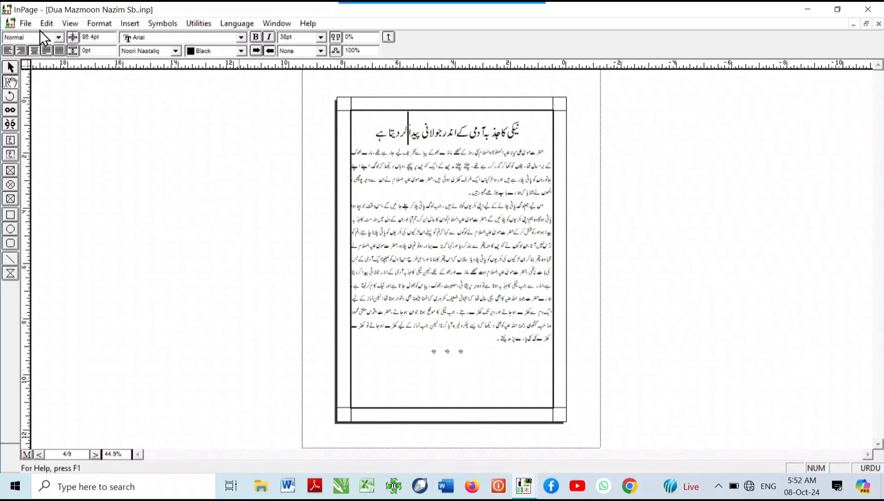
left_click(101, 21)
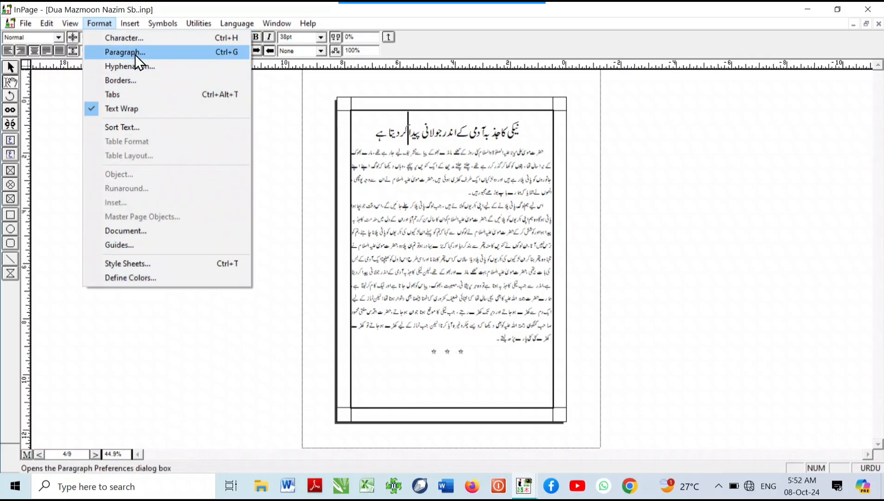
left_click(204, 54)
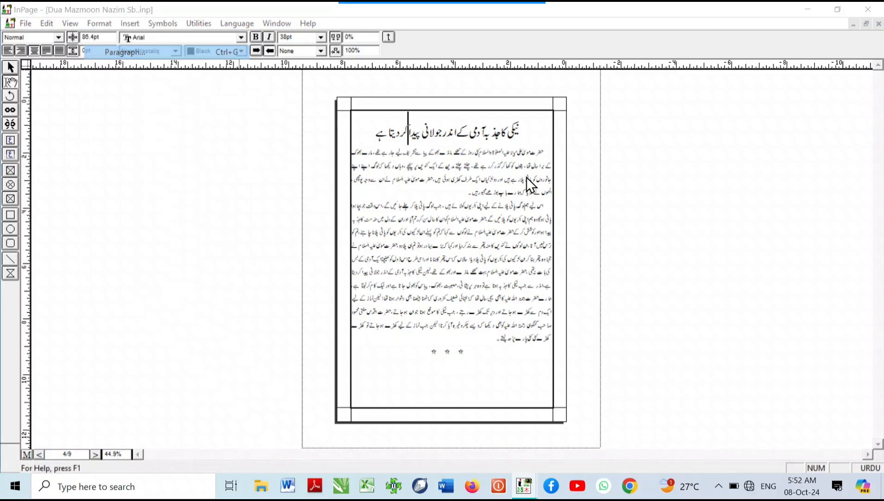
left_click_drag(462, 160, 465, 92)
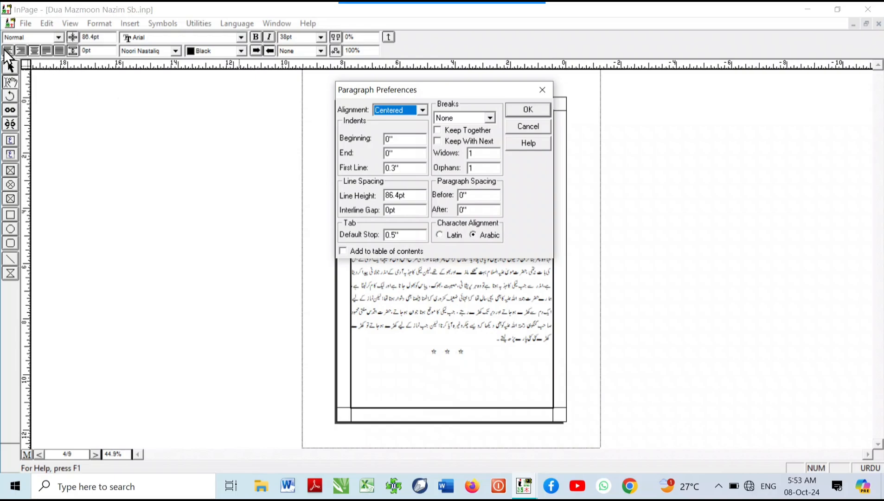
- Review the available paragraph alignment options for the heading and leave the preferences without changes
mouse_move(411, 4)
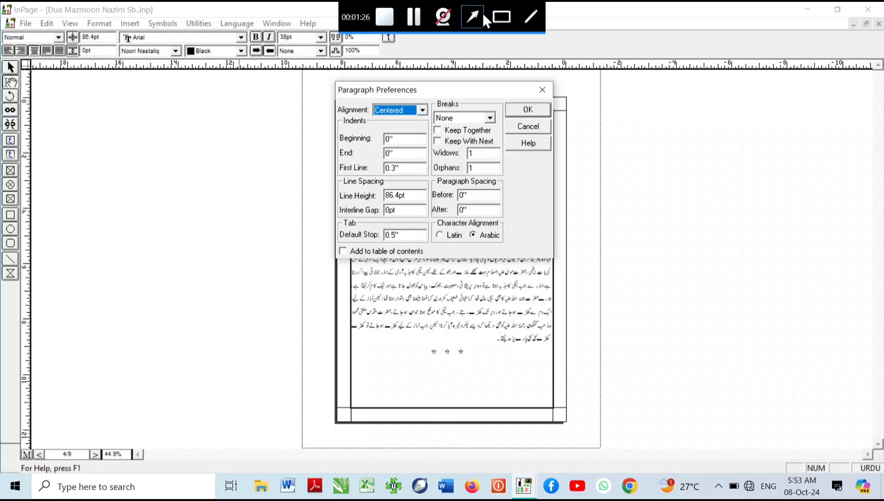
left_click(494, 16)
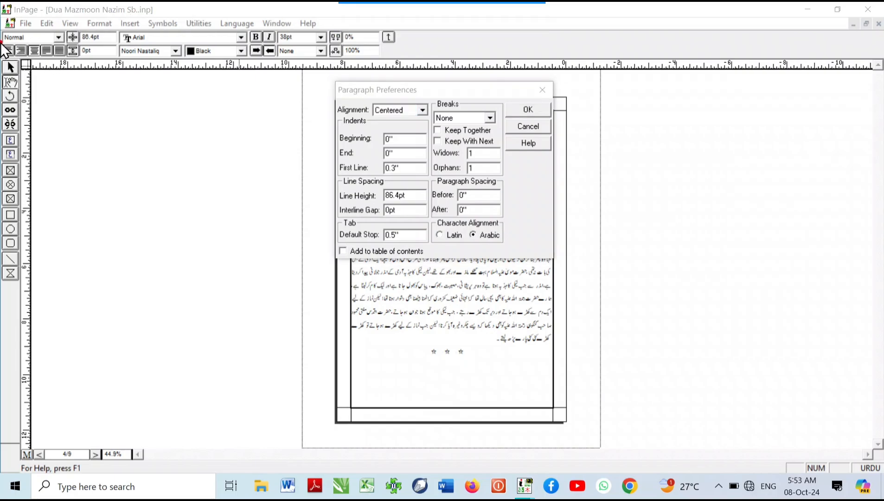
left_click_drag(63, 58, 71, 63)
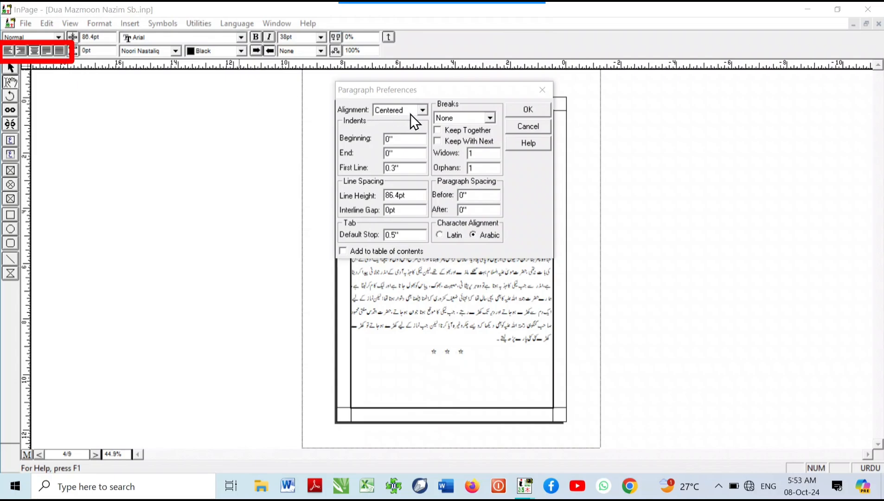
left_click(421, 110)
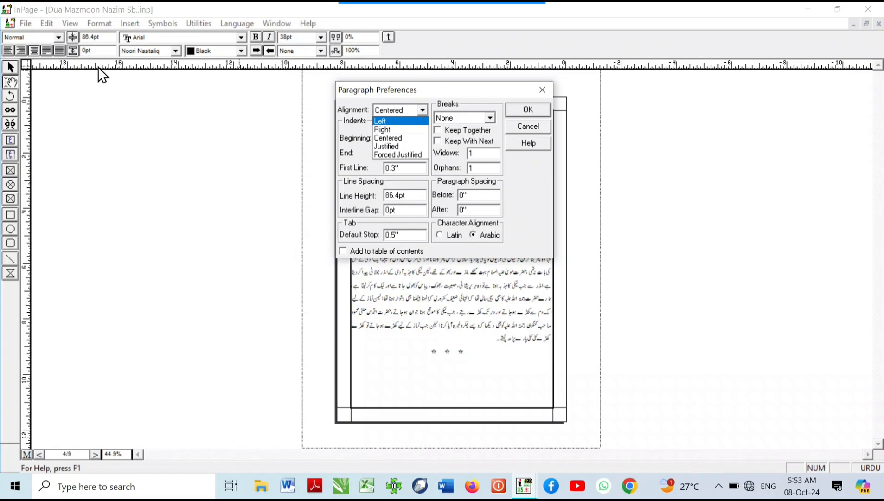
left_click(528, 119)
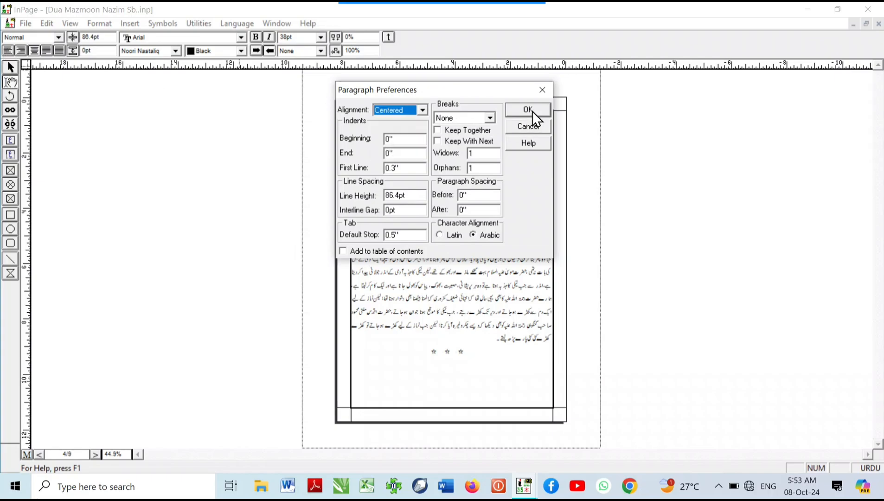
left_click(524, 126)
- Set the alignment of the second body paragraph to Left in its paragraph preferences
left_click(471, 218)
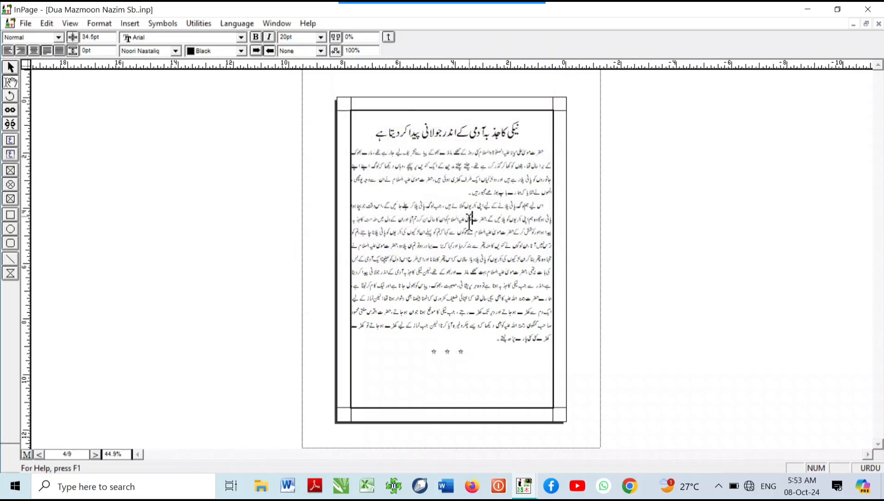
right_click(459, 218)
right_click(460, 219)
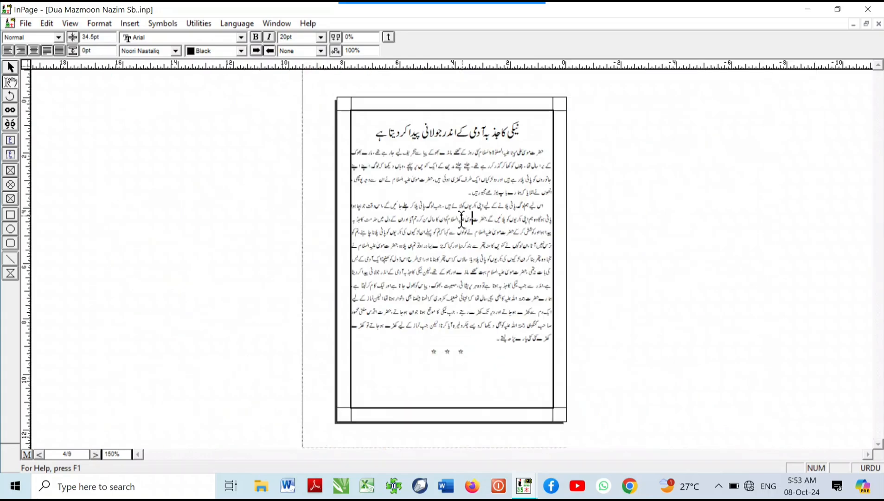
key("ctrl+m")
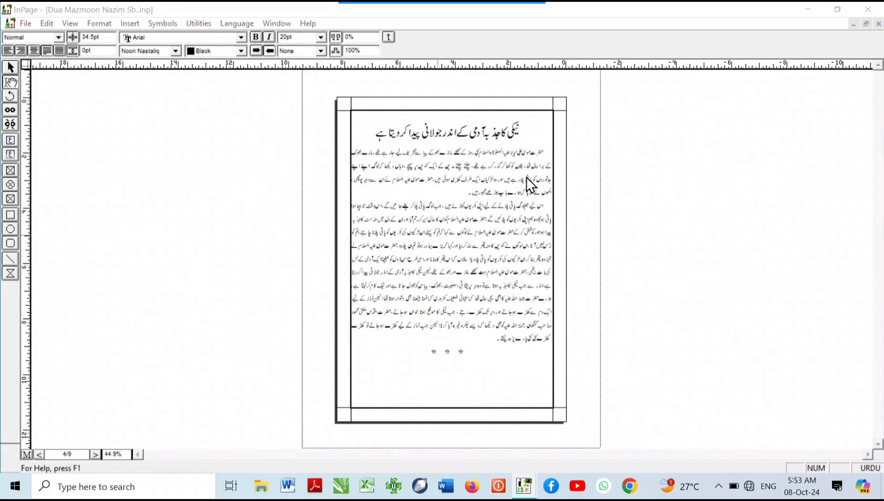
left_click(405, 176)
left_click(393, 189)
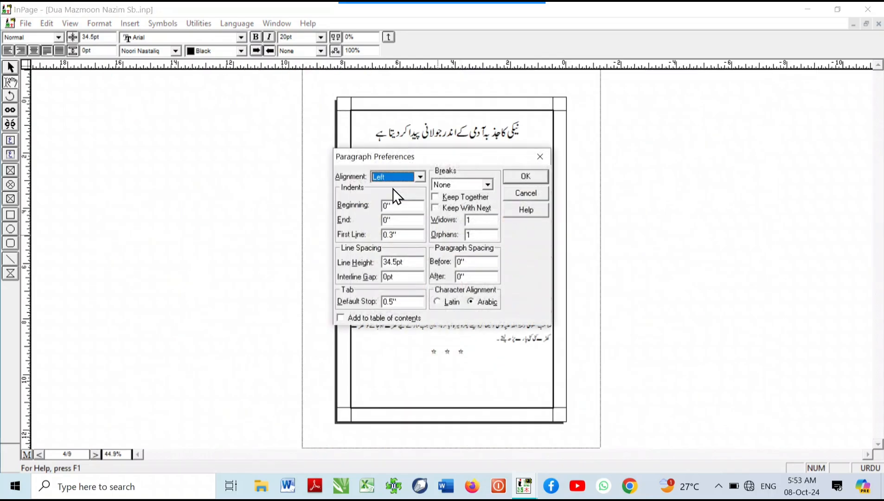
left_click(524, 178)
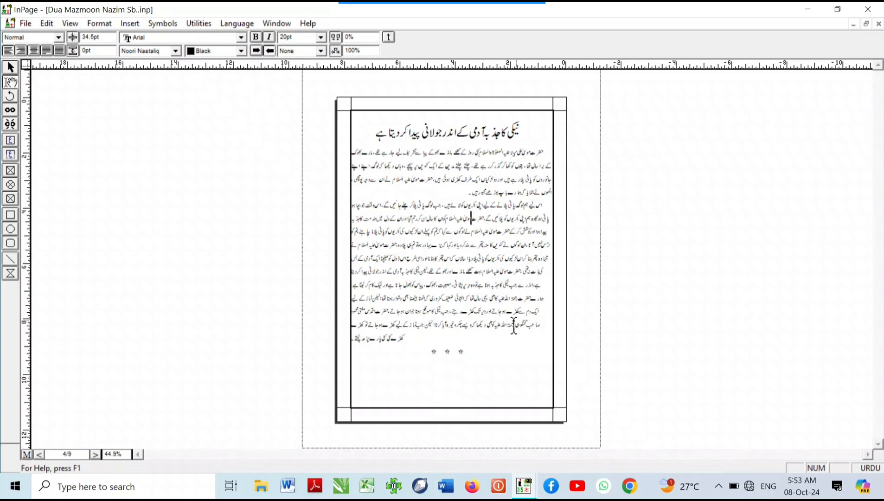
- Change the second body paragraph's alignment to Right in its paragraph preferences
right_click(360, 256)
right_click(272, 299)
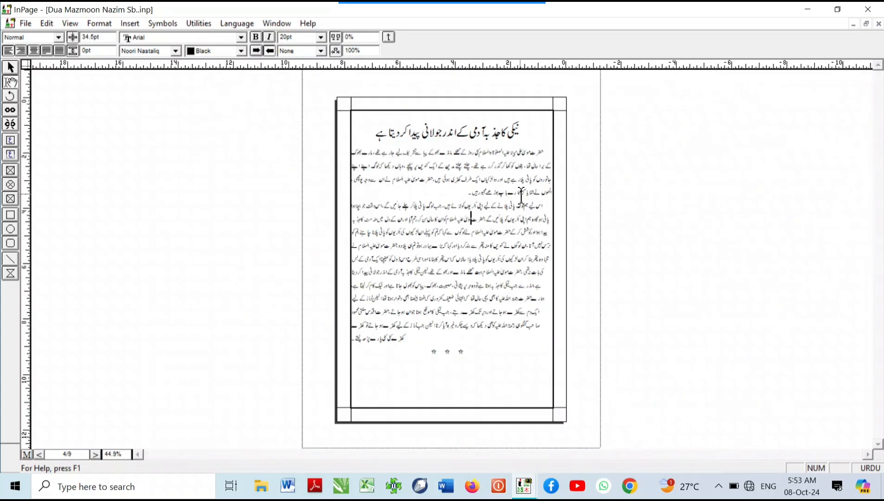
key("ctrl+m")
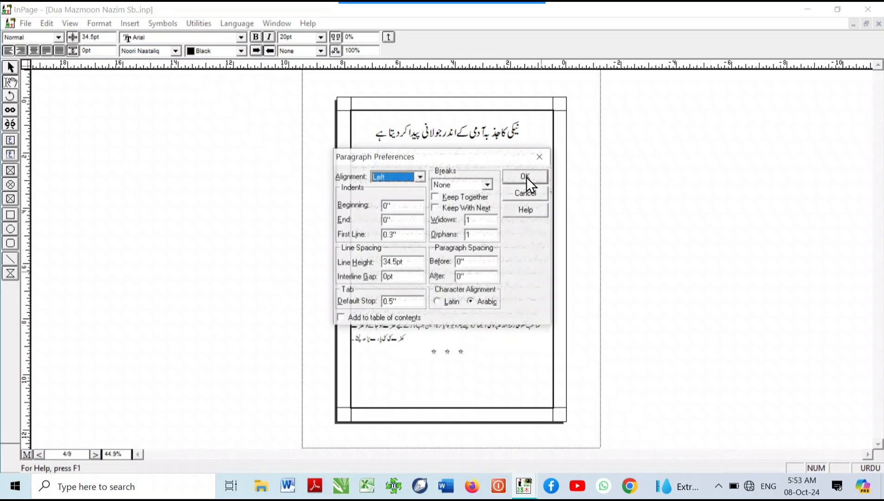
left_click(394, 176)
left_click(380, 197)
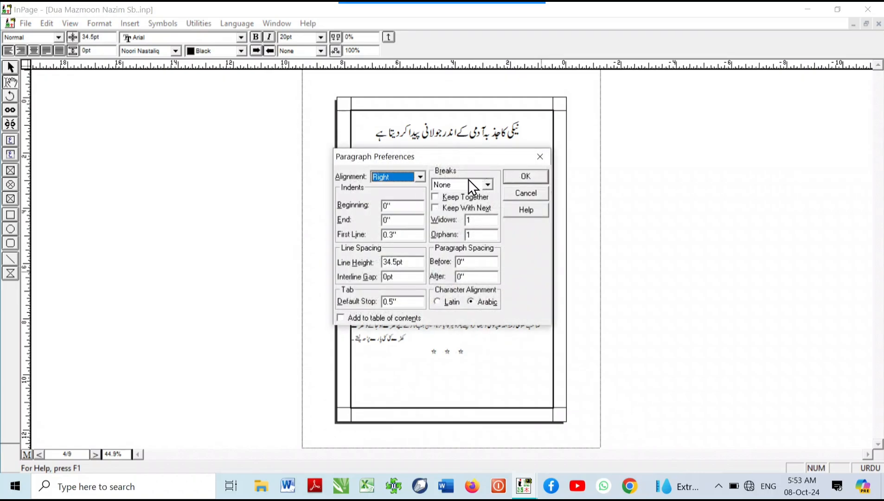
left_click(525, 176)
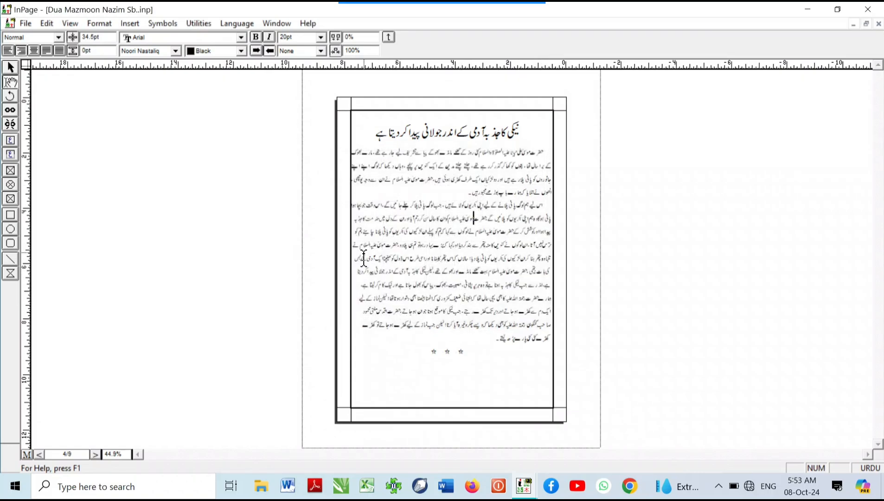
- Change the second body paragraph's alignment to Centered and inspect the page up close
key("ctrl+m")
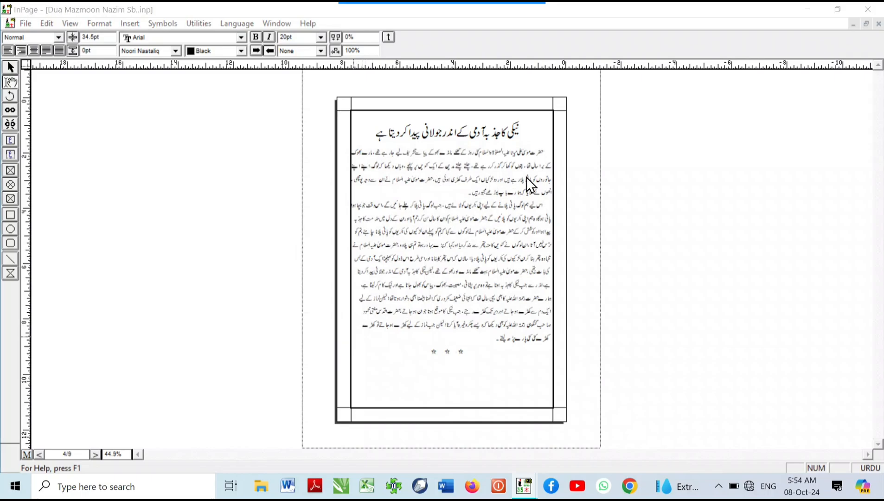
left_click(418, 177)
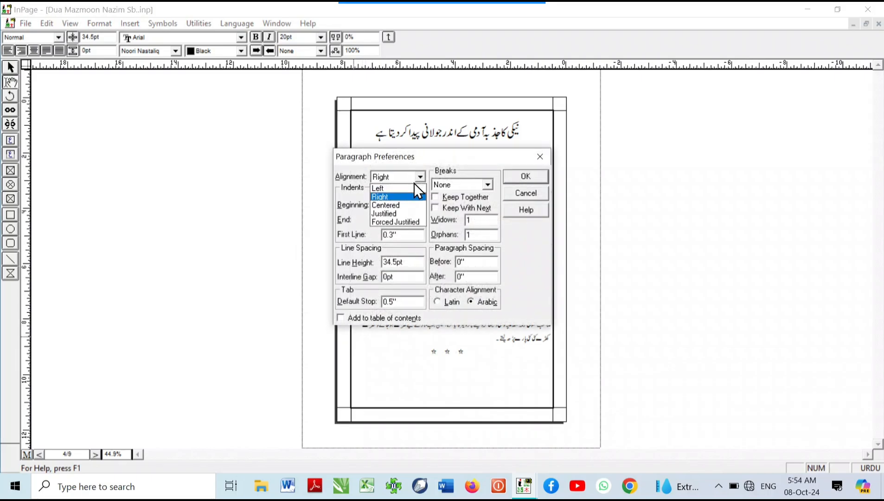
left_click(385, 203)
left_click(536, 182)
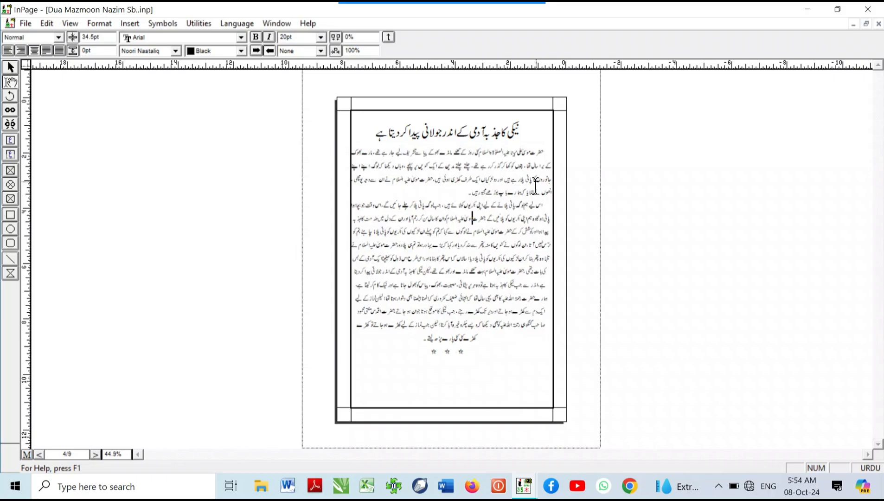
right_click(451, 135)
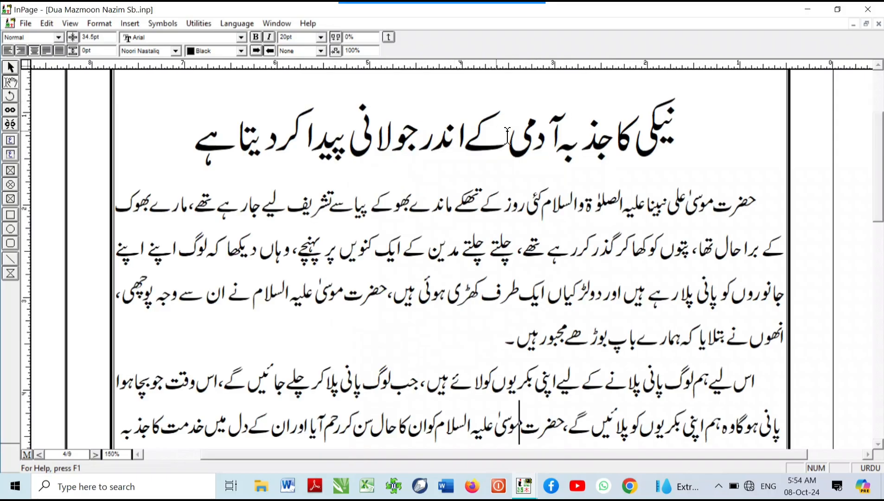
right_click(539, 138)
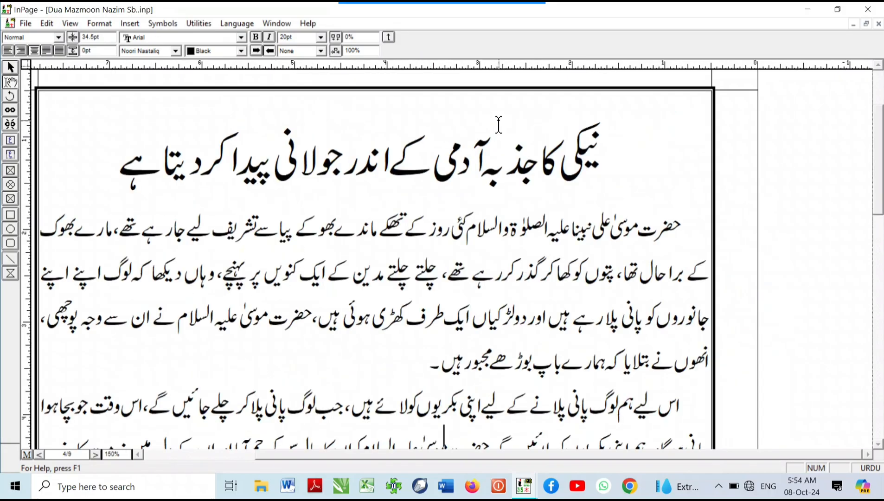
right_click(487, 149)
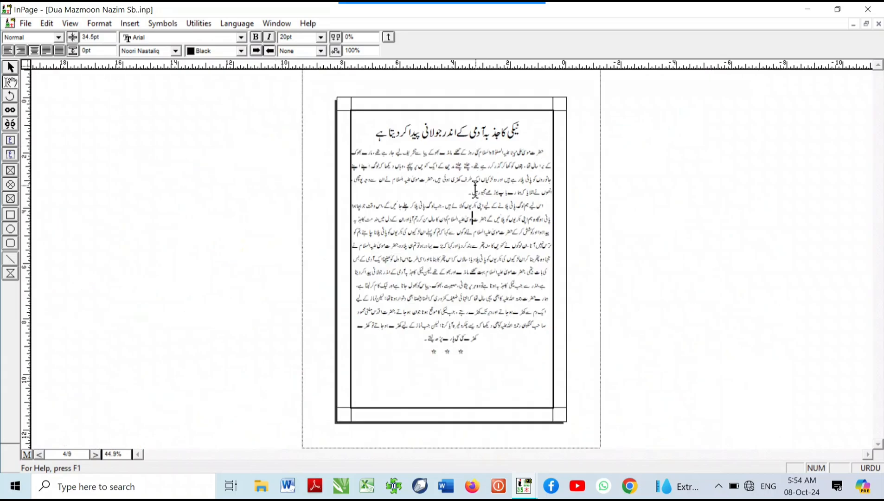
right_click(474, 191)
right_click(475, 191)
- Select the second body paragraph together with the star line below it and set their alignment to Justified
left_click_drag(401, 347, 574, 211)
right_click(440, 334)
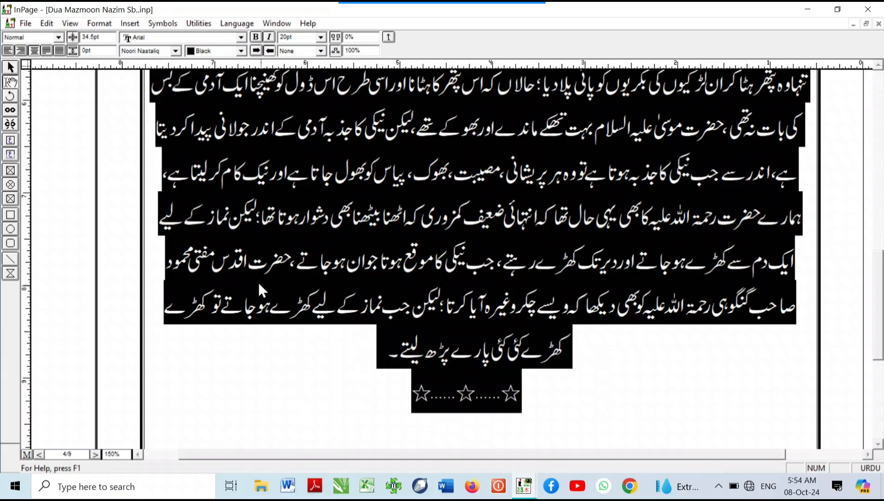
scroll(675, 194, "up", 4)
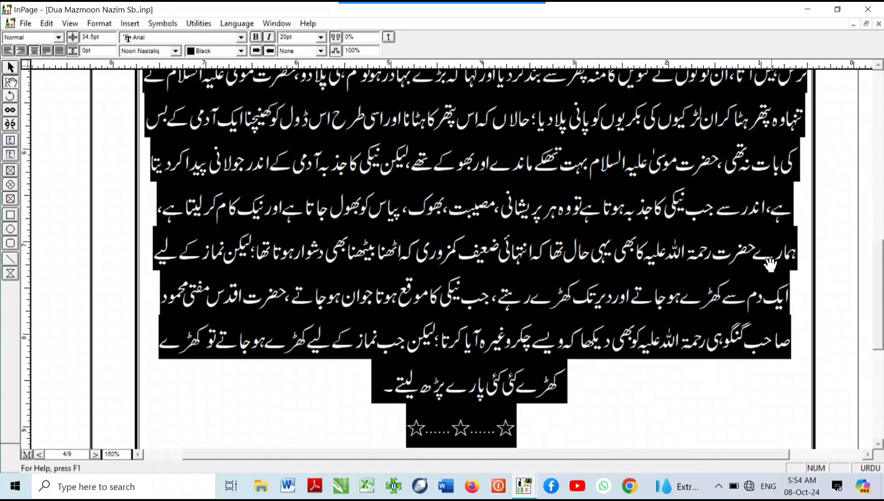
scroll(672, 187, "up", 4)
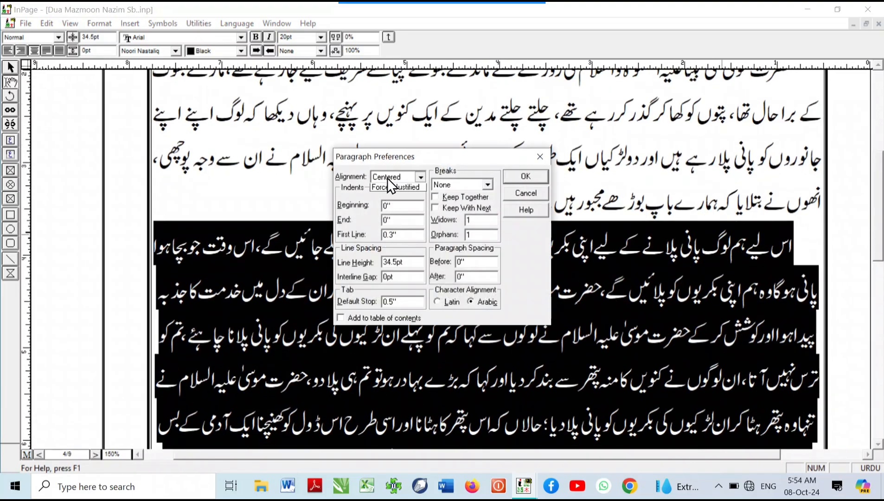
left_click(390, 177)
left_click(399, 213)
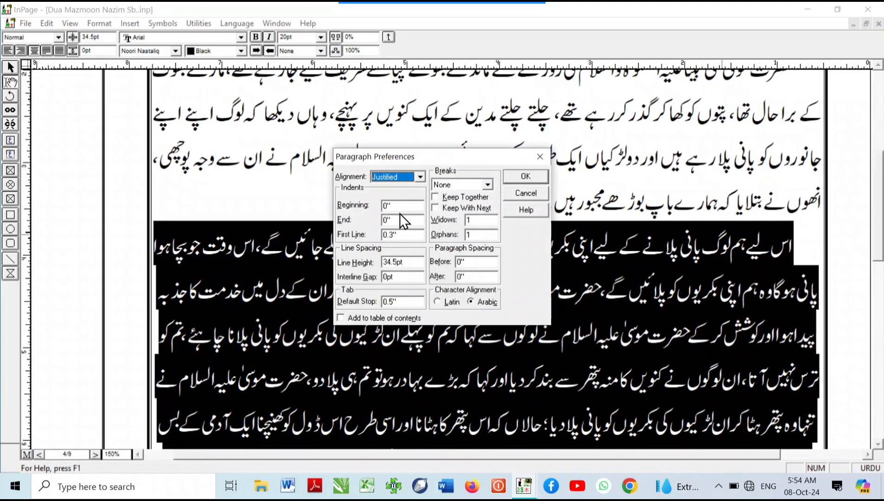
left_click(505, 181)
right_click(505, 182)
right_click(503, 337)
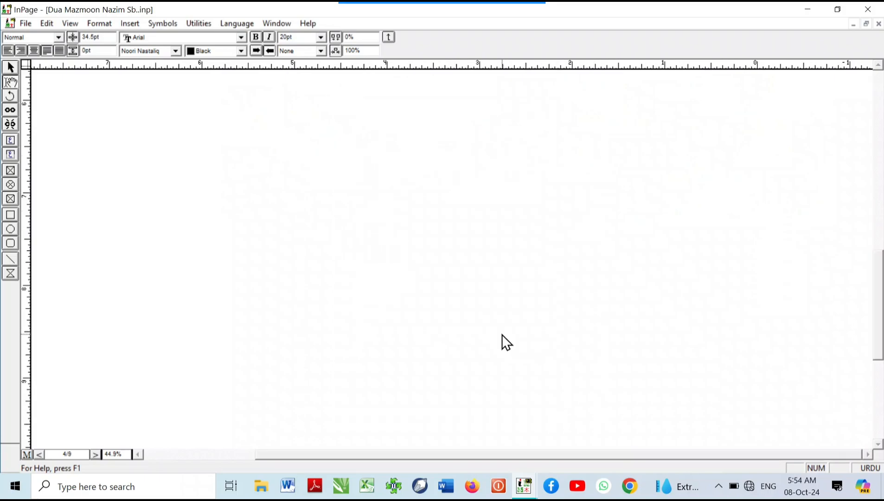
- Center the line of stars below the second body paragraph
left_click(574, 391)
key("ctrl+shift+c")
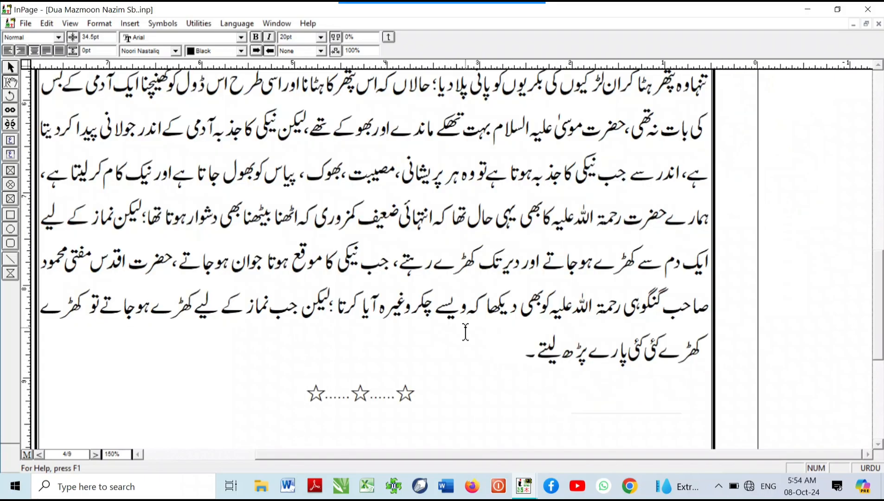
scroll(412, 235, "up", 3)
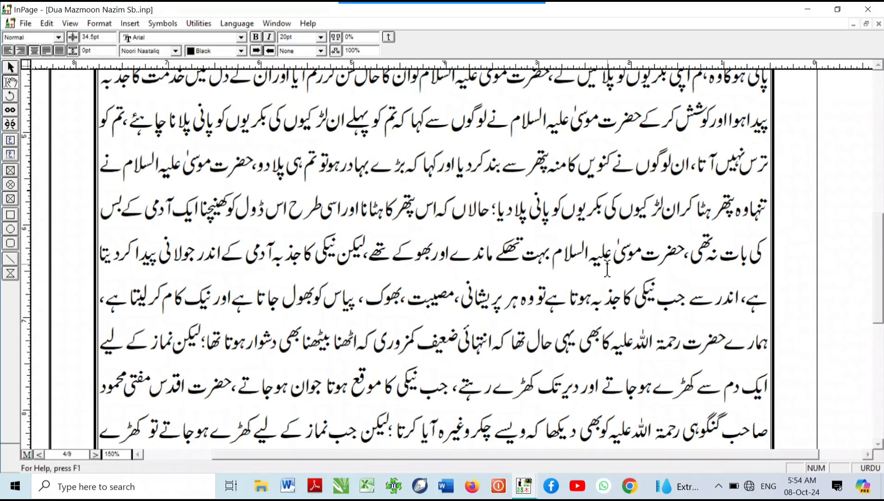
- Look through the alignment options in the star line's paragraph preferences and cancel the dialog
right_click(600, 265)
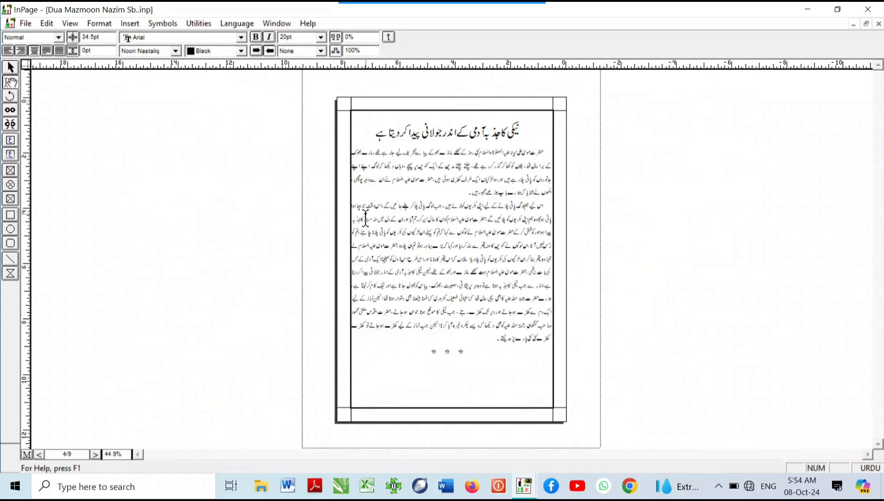
key("ctrl+p")
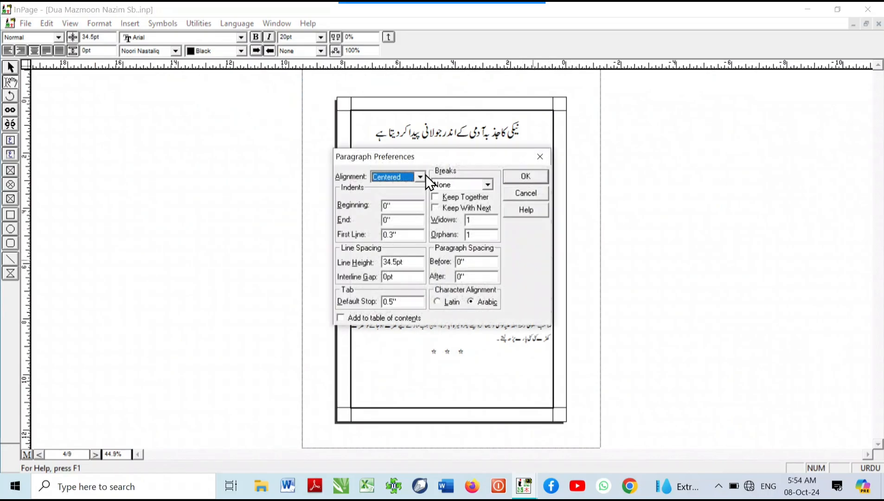
left_click(421, 177)
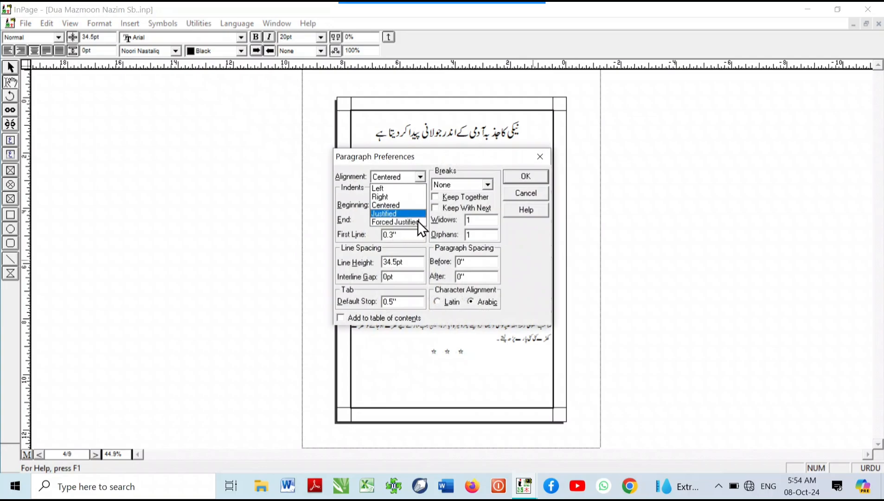
left_click(519, 191)
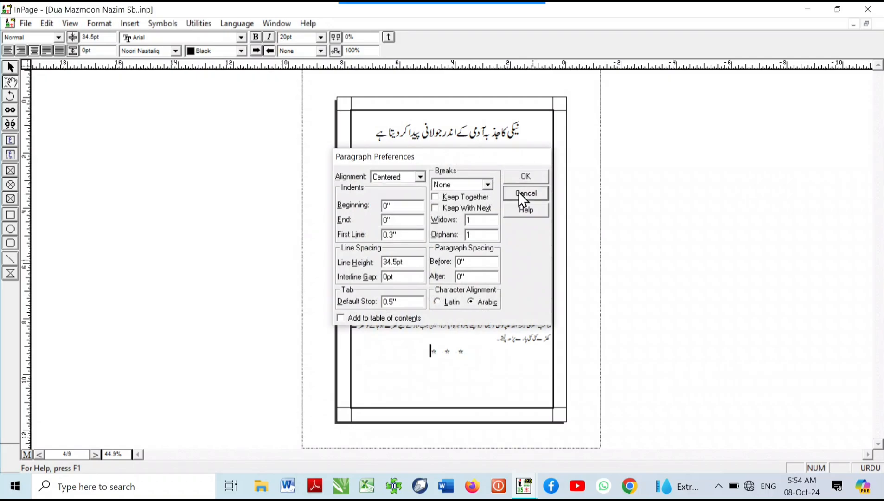
left_click(518, 191)
- Examine the line edges of both justified body paragraphs up close and at full-page view
left_click(452, 166)
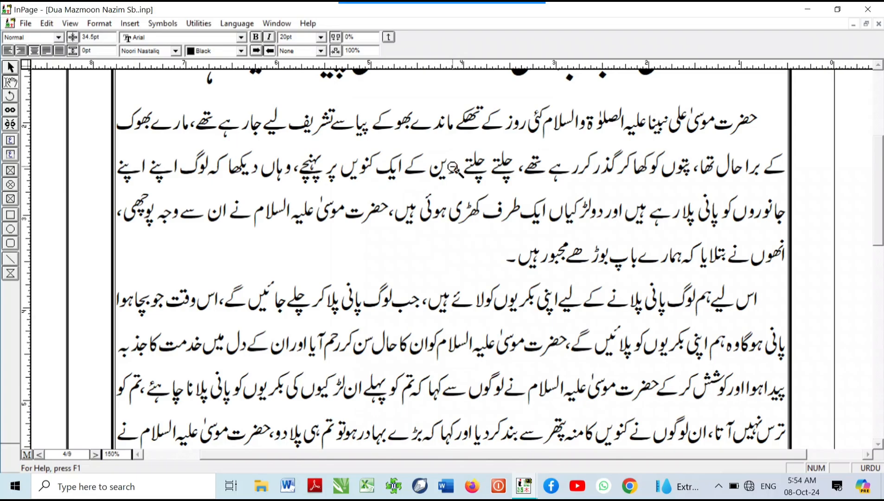
right_click(453, 167)
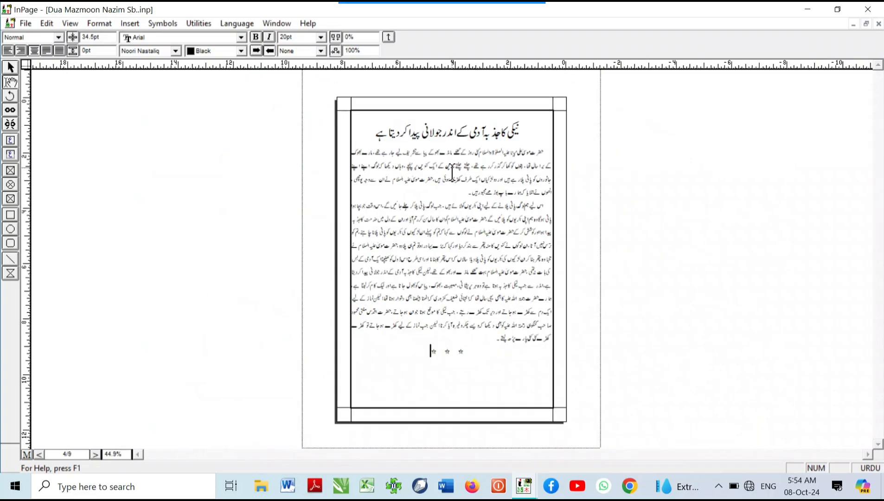
left_click(452, 174)
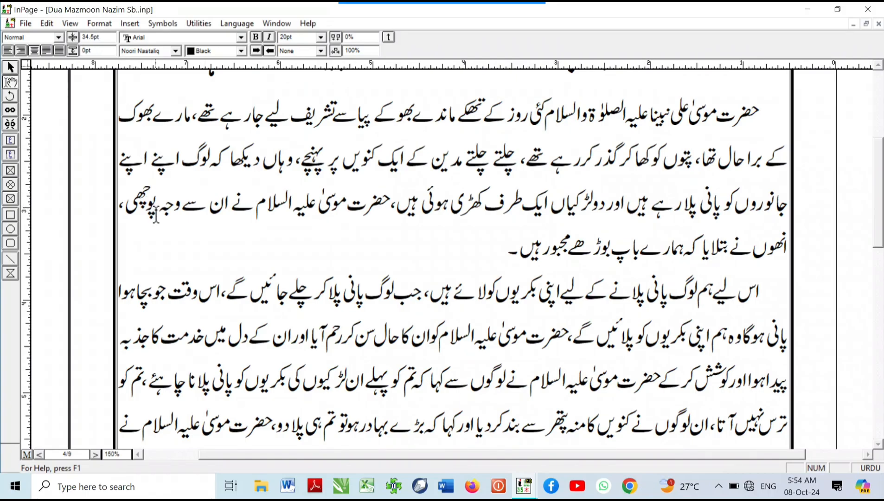
right_click(478, 262)
right_click(470, 164)
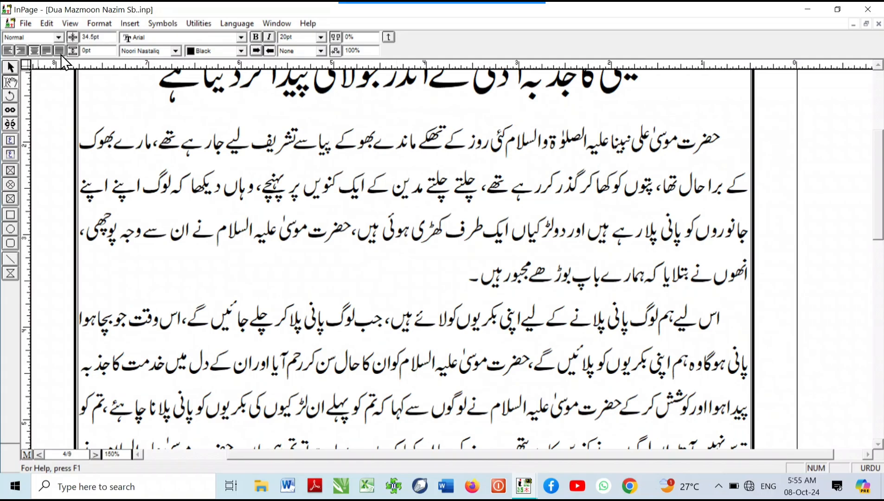
right_click(358, 135)
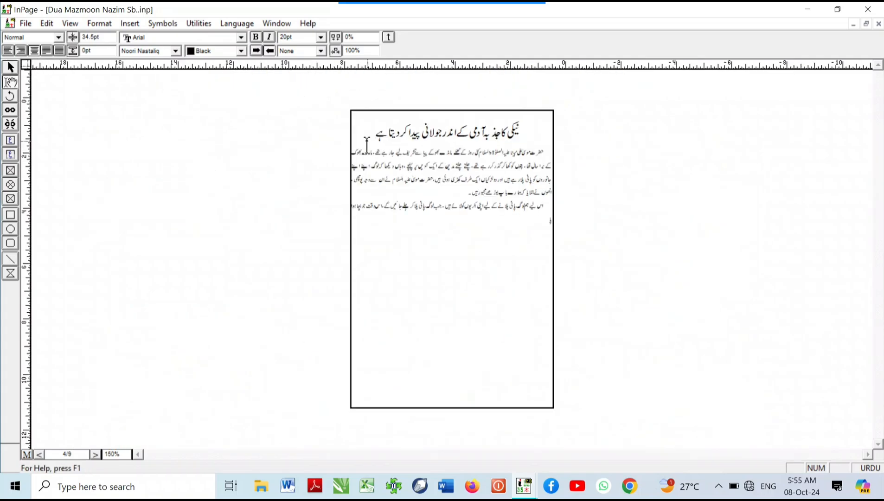
right_click(489, 227)
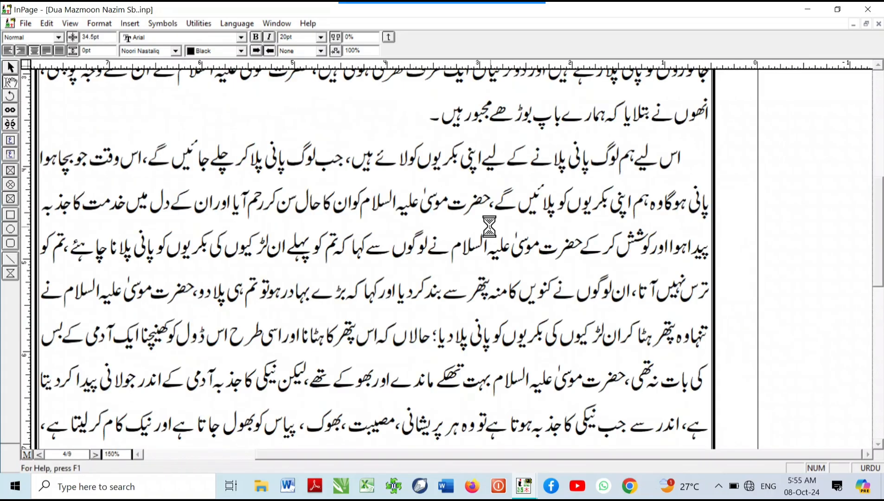
- Review the indent settings in the paragraph preferences, cancel the dialog and save the document
key("ctrl+m")
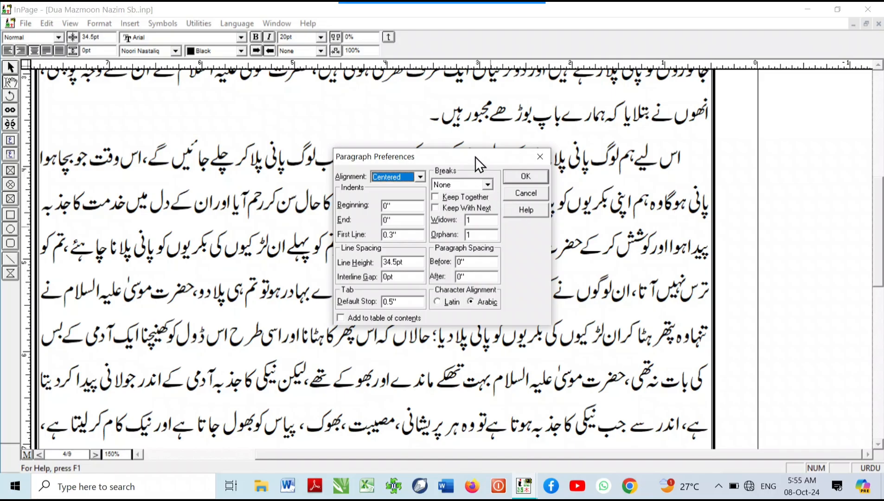
left_click_drag(475, 157, 543, 157)
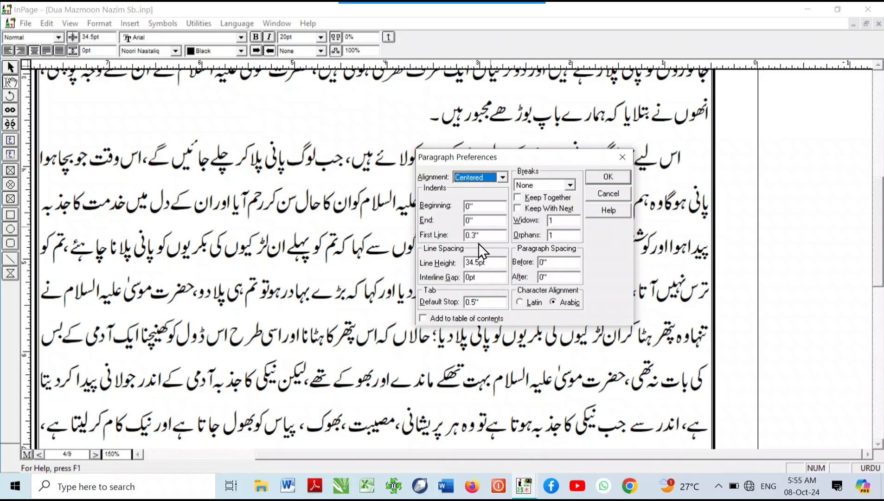
left_click(618, 189)
key("ctrl+0")
key("ctrl+s")
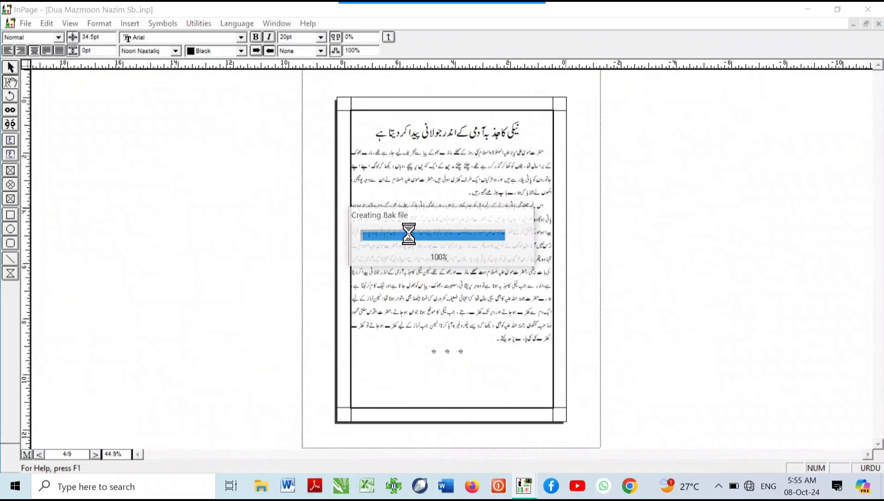
- Select both body paragraphs, from the start of the text below the heading to the end of the line above the stars
right_click(482, 279)
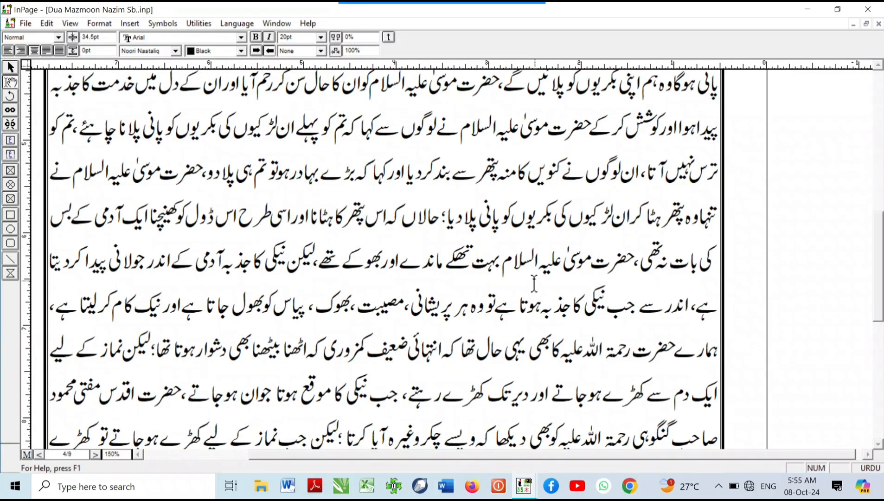
right_click(554, 356)
right_click(359, 156)
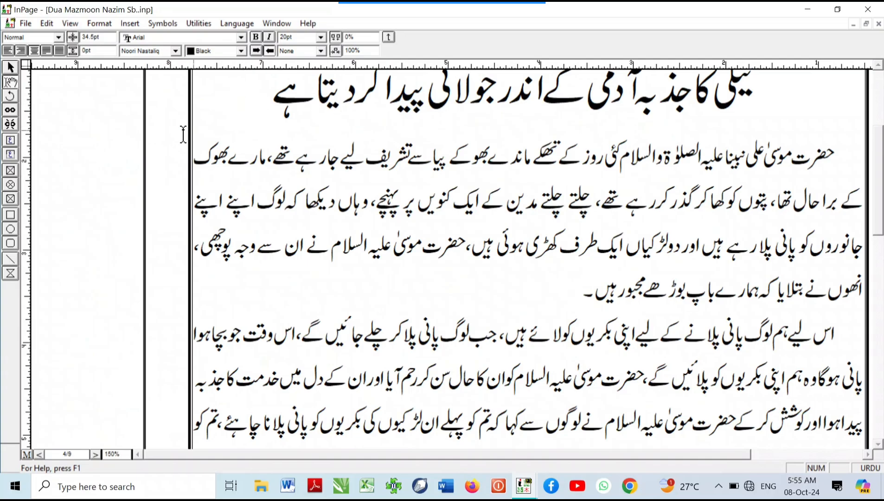
scroll(784, 262, "down", 5)
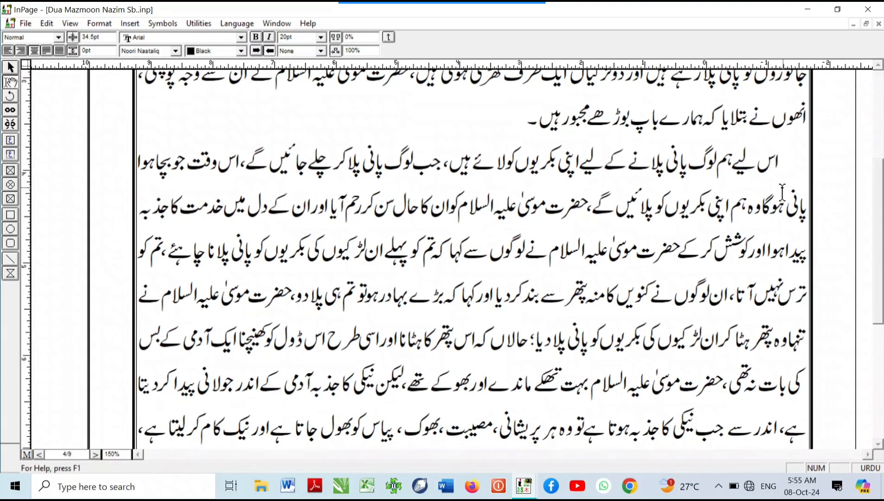
key("ctrl+1")
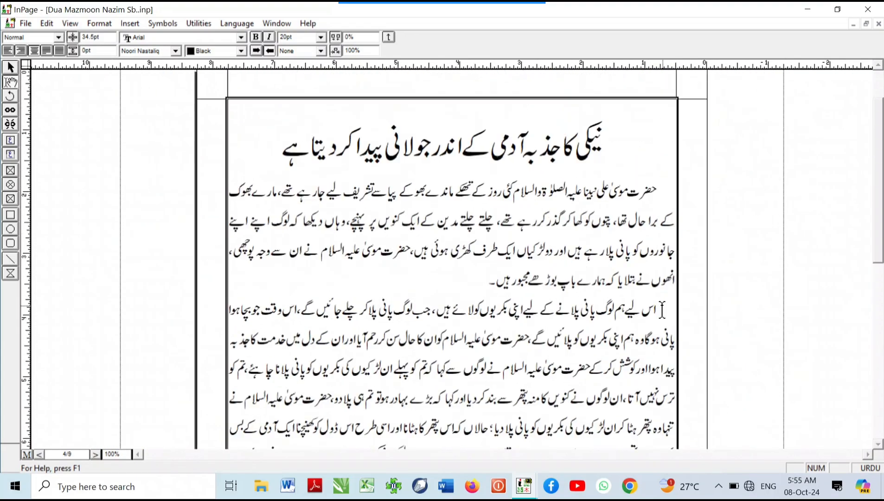
scroll(663, 172, "up", 3)
left_click(669, 204)
scroll(669, 204, "down", 5)
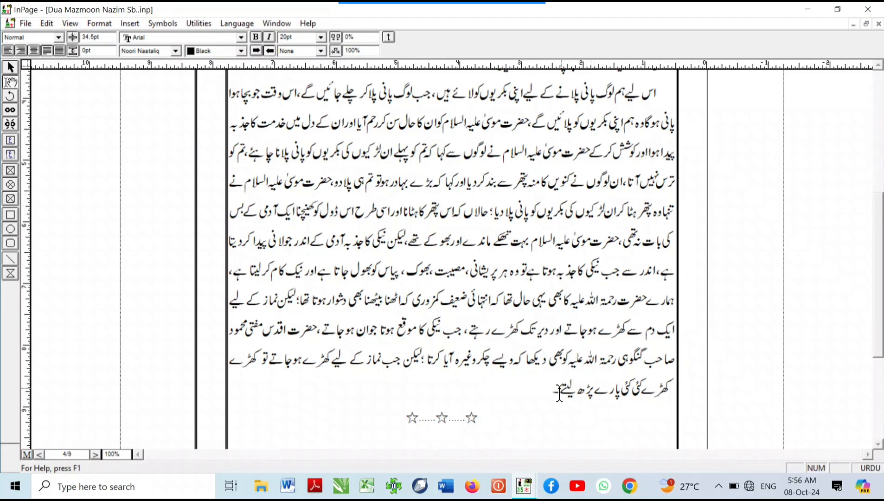
left_click(553, 394, "shift")
key("ctrl+5")
key("ctrl+0")
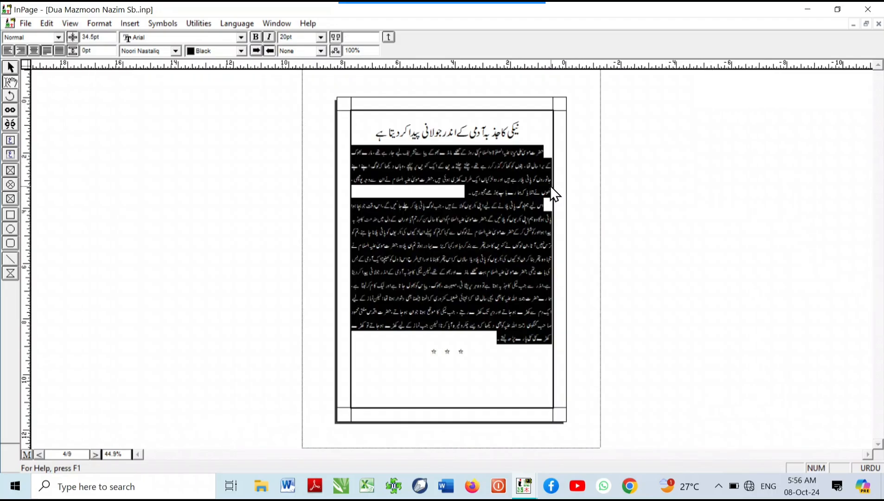
key("ctrl+5")
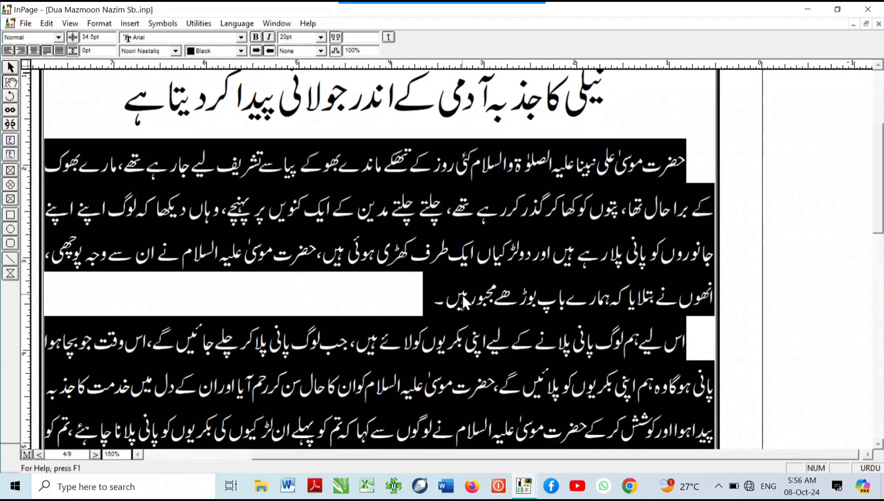
- Set the beginning indent of the selected body paragraphs to 0.1 inch in the paragraph preferences
key("ctrl+shift+f")
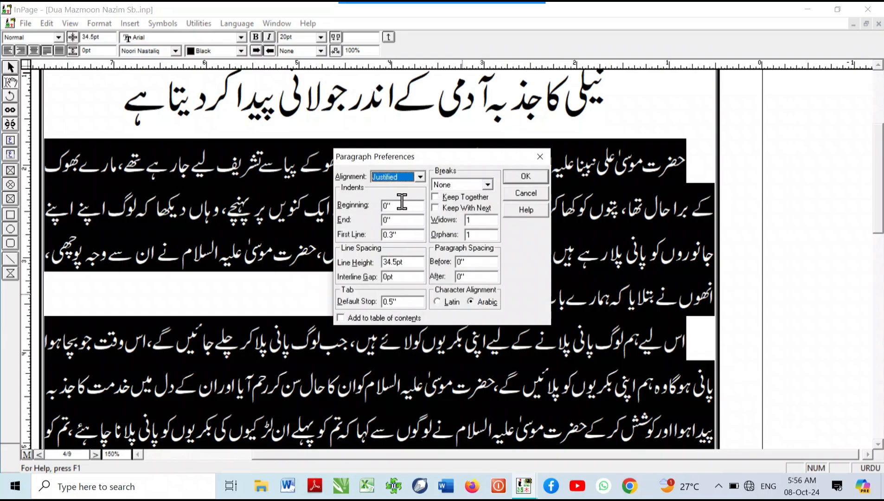
left_click(400, 202)
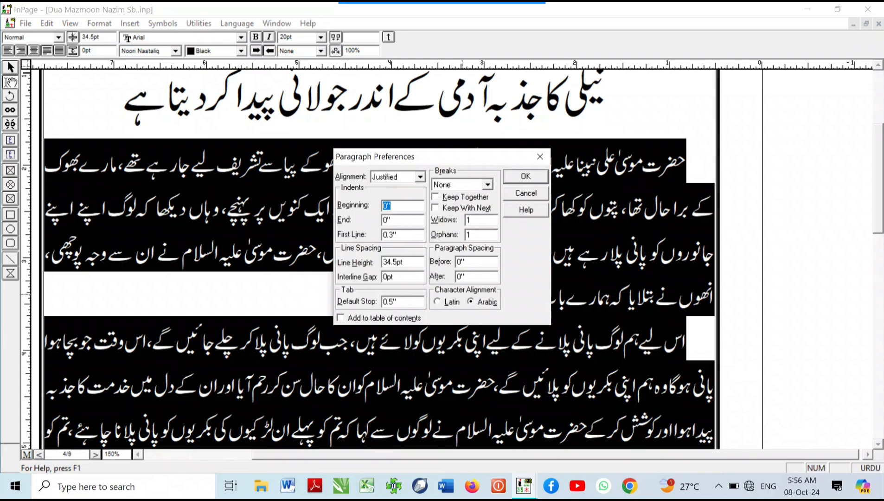
key("BackSpace")
type(".")
type("1")
left_click(509, 177)
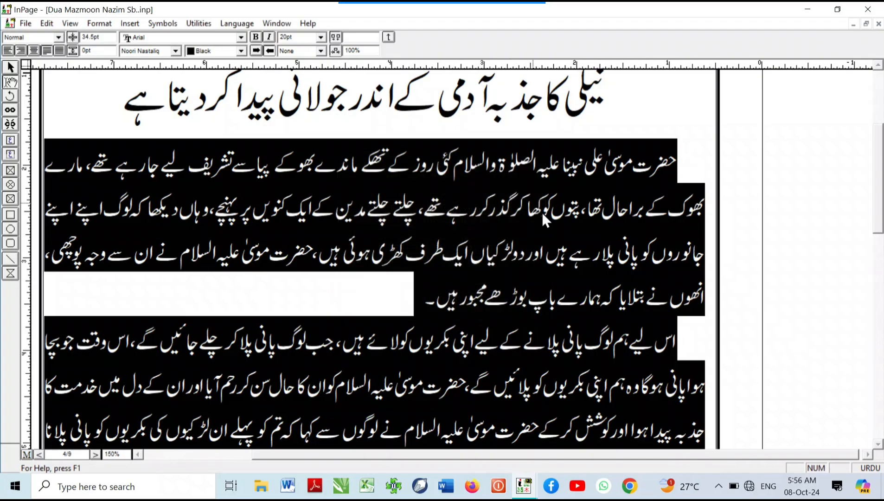
- Change the beginning indent of the selected body paragraphs to 0.07 inch
scroll(699, 200, "down", 3)
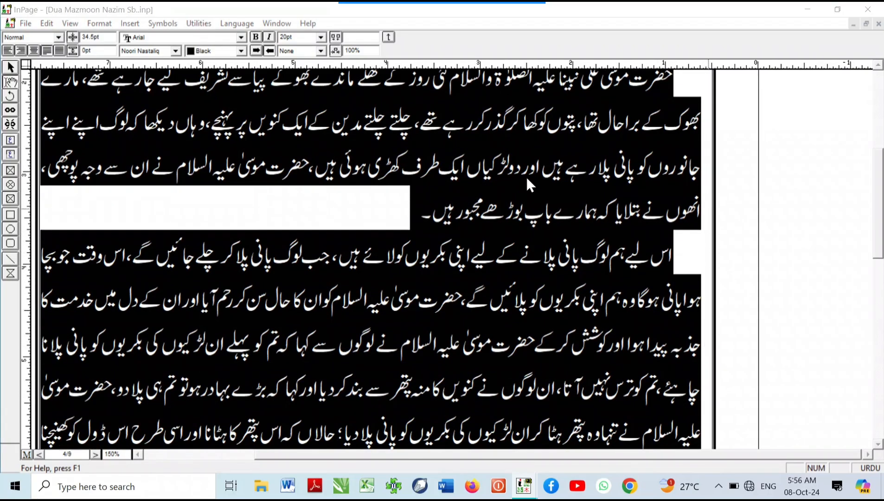
key("ctrl+m")
left_click(414, 205)
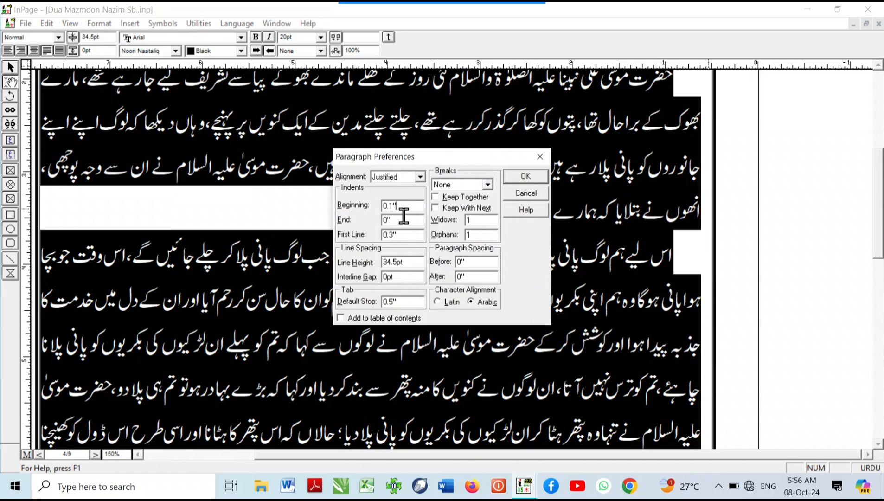
left_click_drag(402, 205, 389, 225)
type("07")
left_click(524, 176)
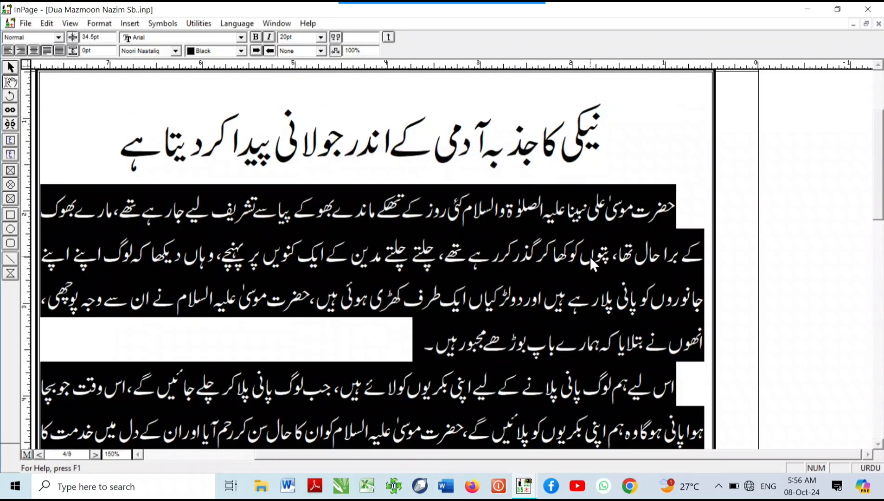
- Set the end indent of the selected body paragraphs to 0.07 inch, deselect the text and inspect its spacing from the border
scroll(600, 299, "down", 6)
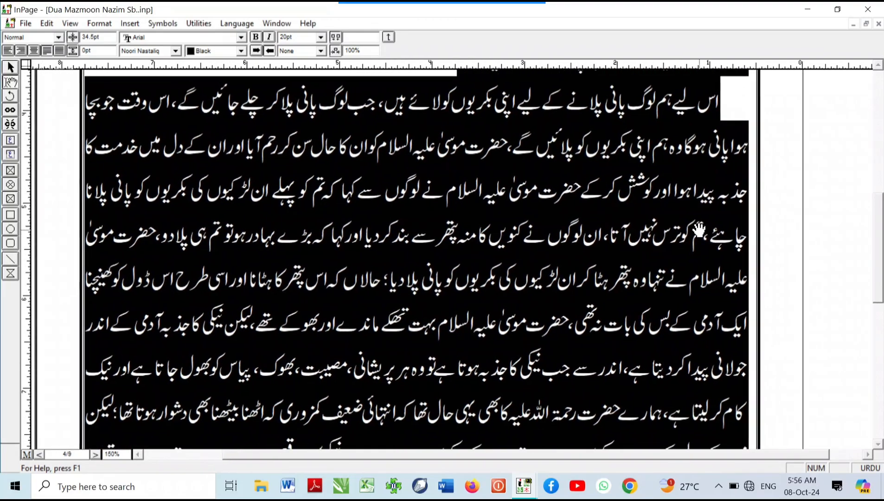
left_click_drag(329, 249, 448, 319)
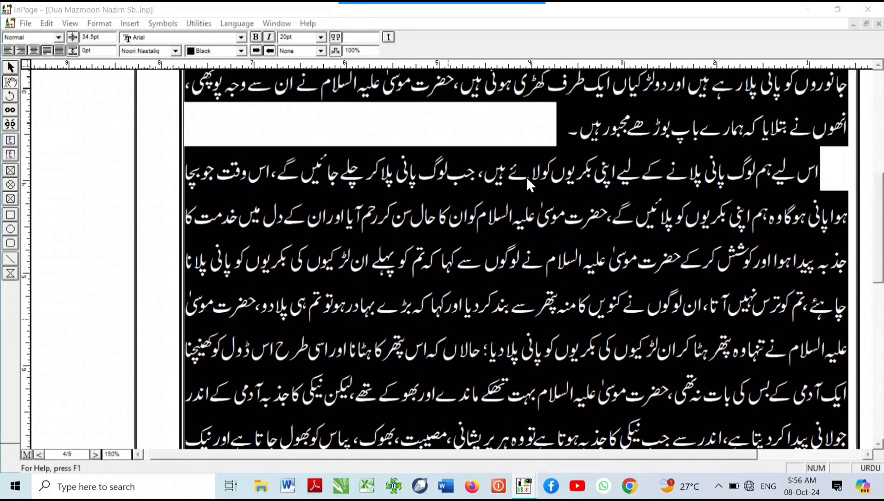
key("ctrl+m")
left_click_drag(402, 216, 307, 218)
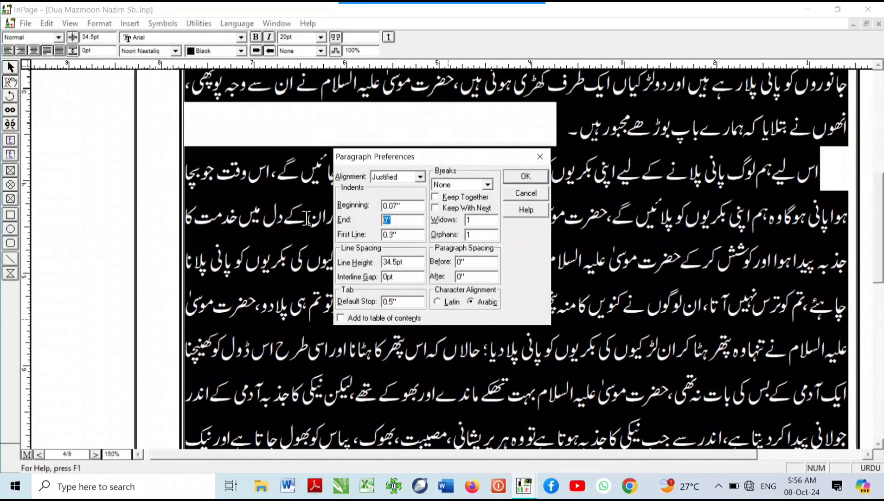
type("0.07")
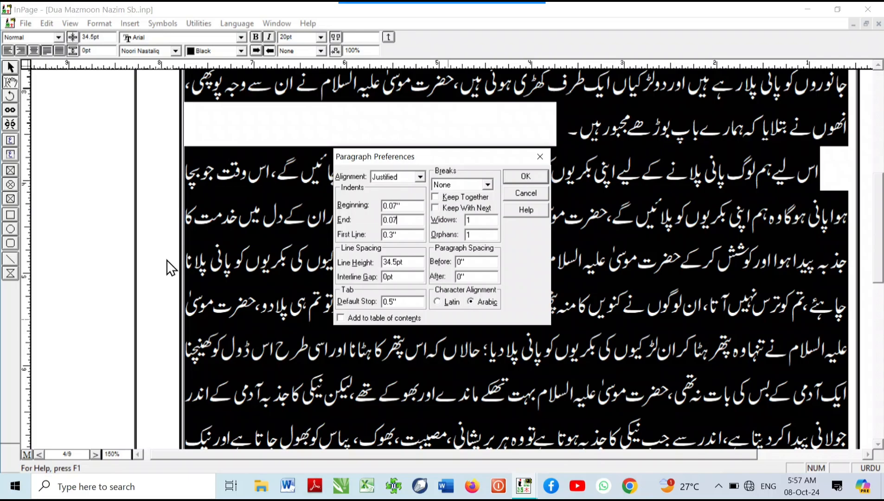
left_click(530, 175)
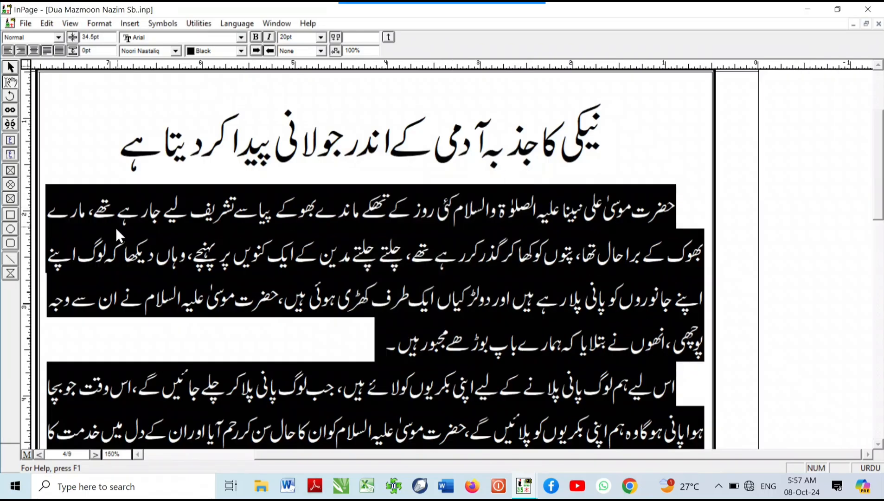
left_click_drag(154, 300, 303, 163)
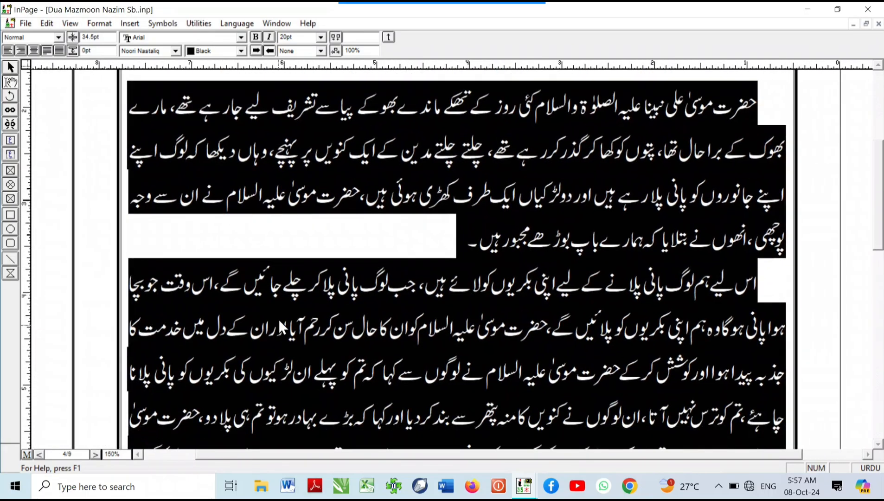
left_click_drag(321, 318, 312, 201)
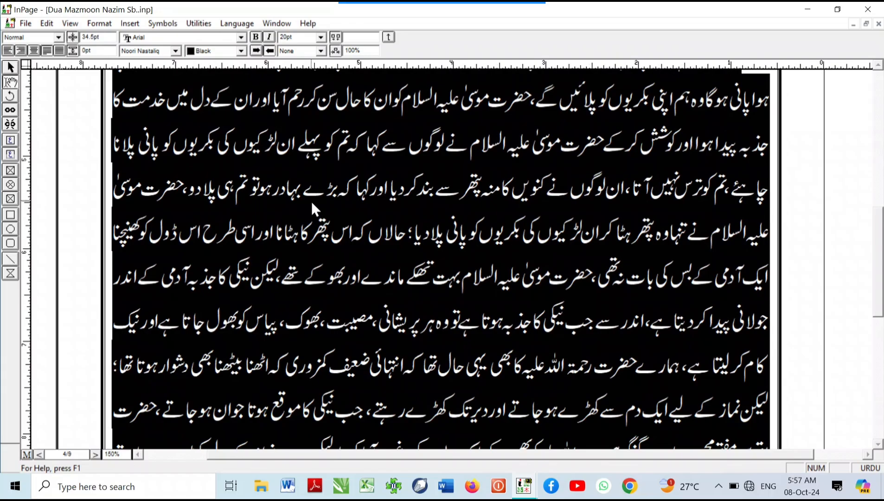
left_click(276, 276)
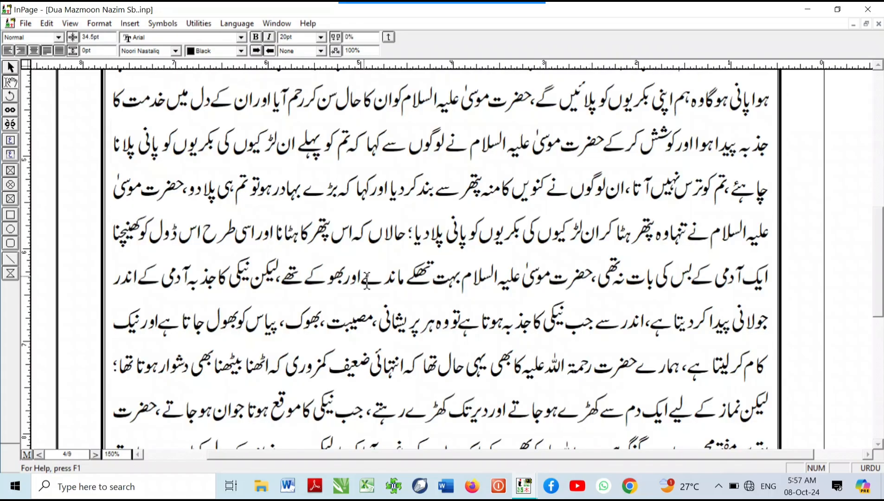
right_click(380, 283)
right_click(447, 197)
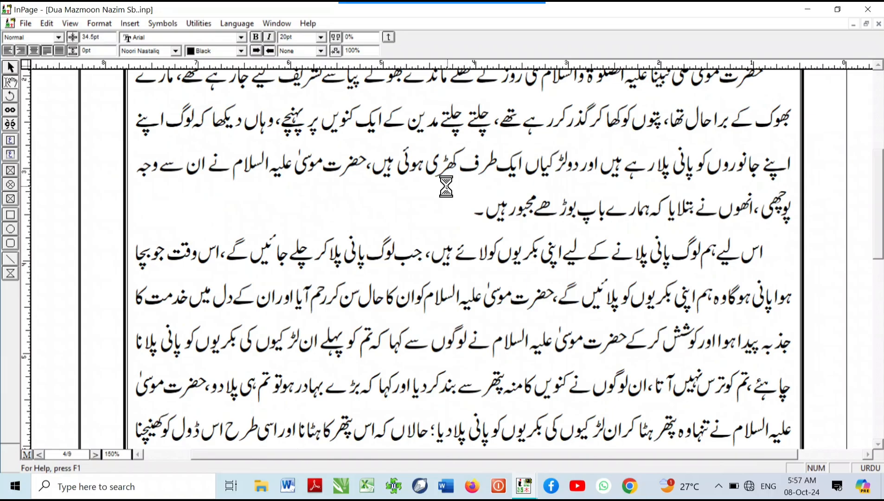
- Set the first-line indent of the second body paragraph to 0.5 inch and inspect it on the page
left_click(409, 234)
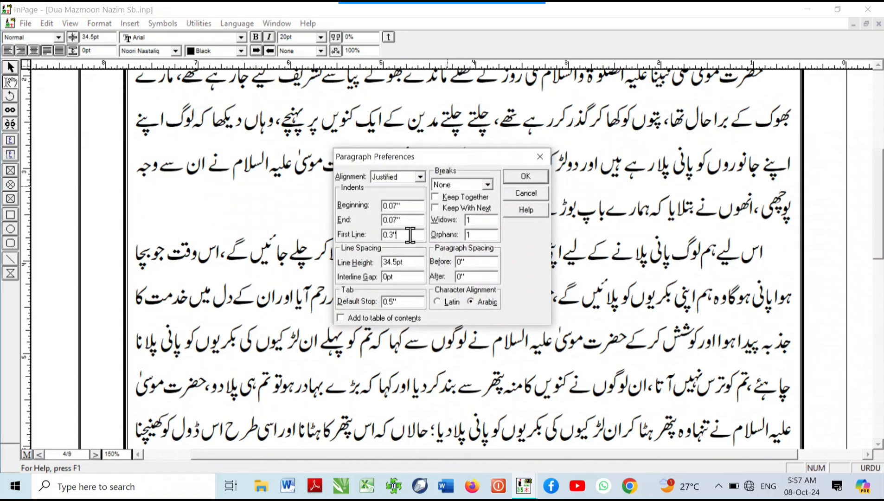
left_click_drag(410, 235, 372, 242)
type("0.5")
left_click(537, 179)
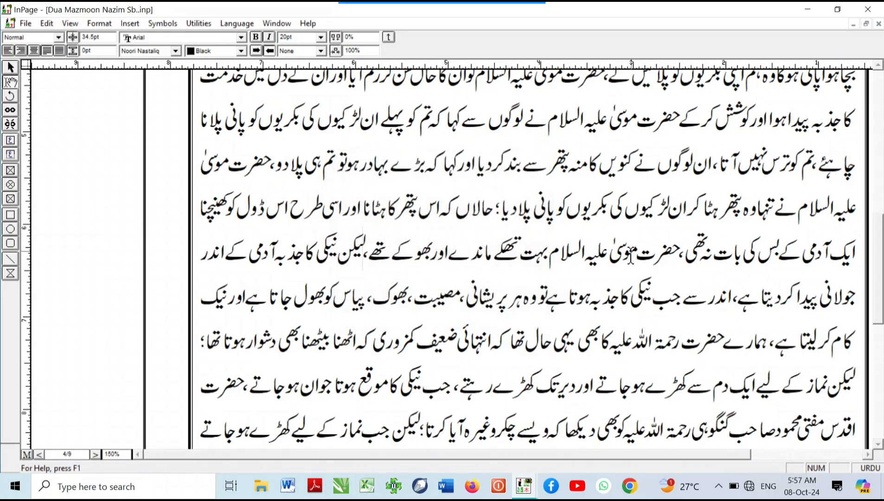
key("ctrl+0")
key("ctrl+1")
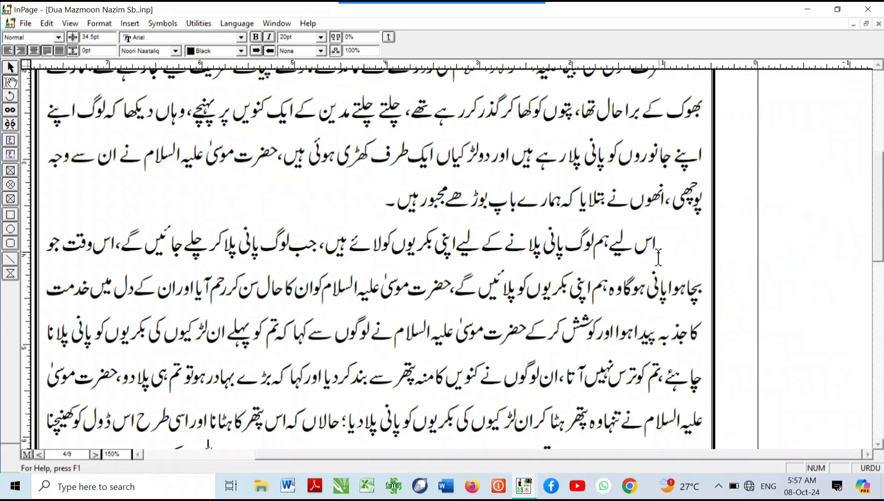
left_click_drag(661, 277, 703, 211)
key("ctrl+0")
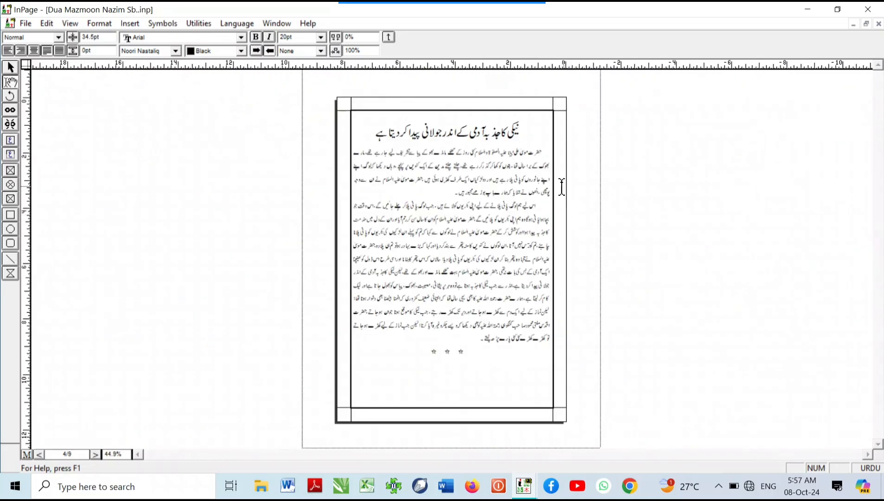
left_click(515, 176)
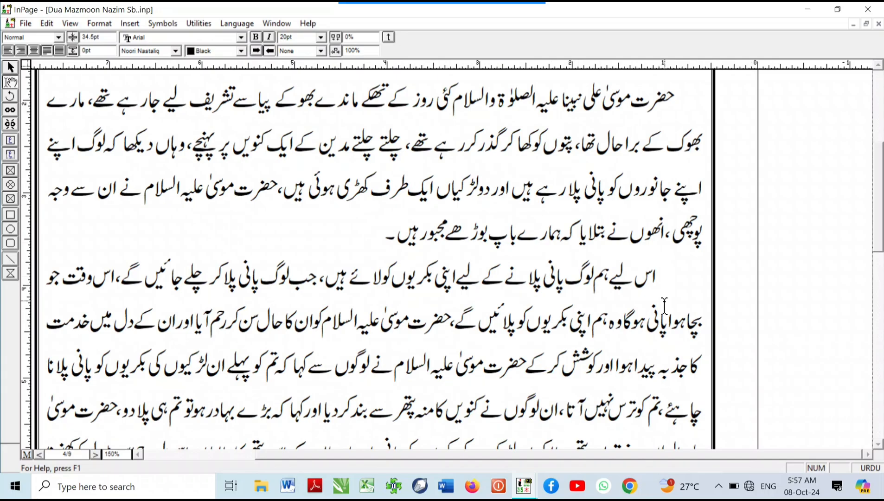
left_click_drag(666, 297, 736, 256)
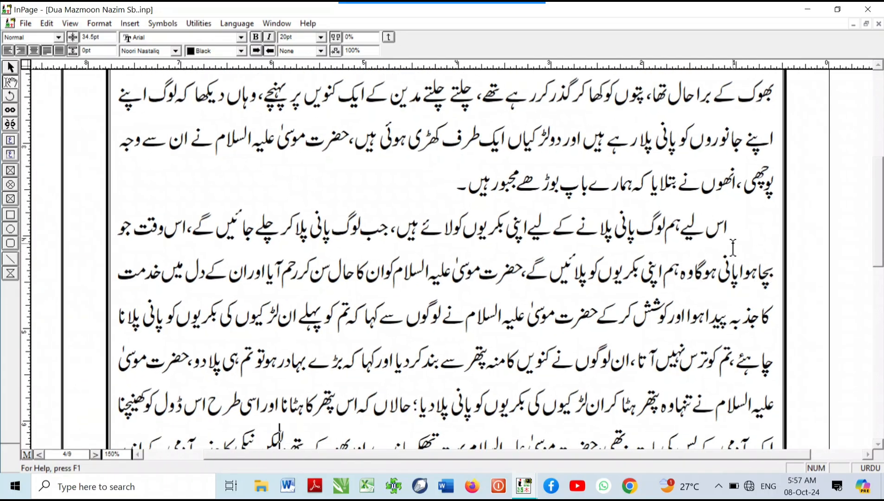
key("ctrl+p")
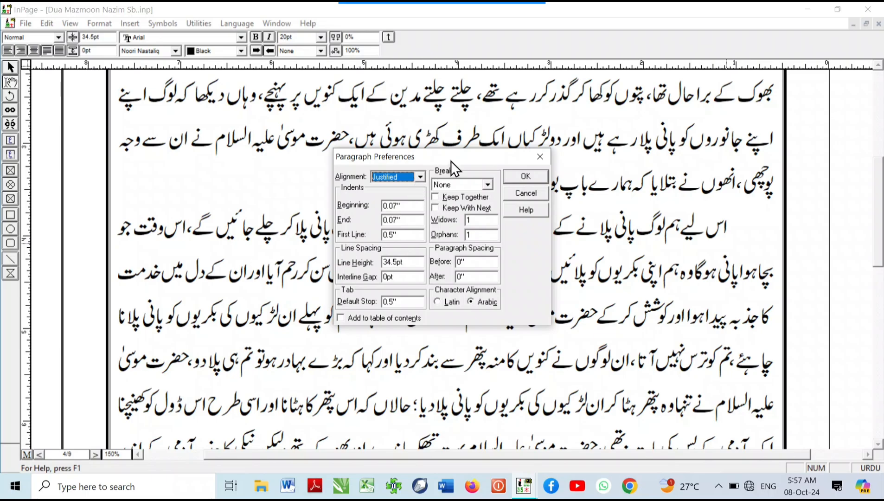
left_click_drag(450, 161, 529, 137)
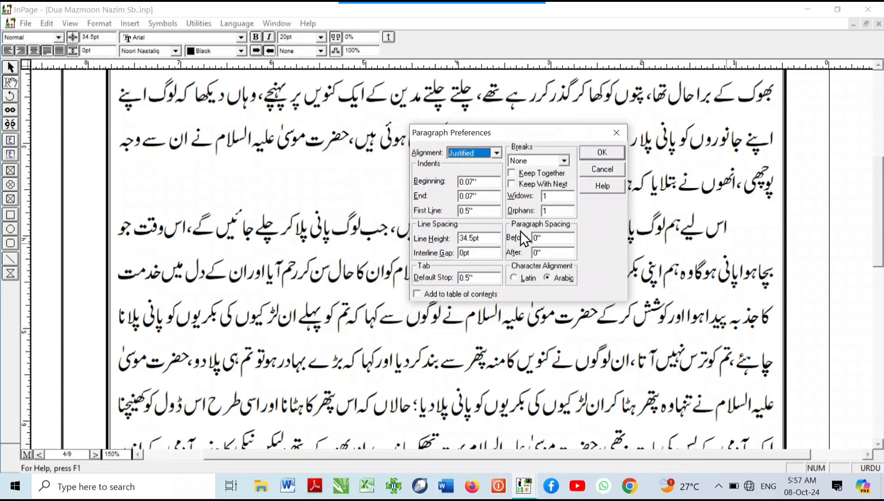
left_click(606, 172)
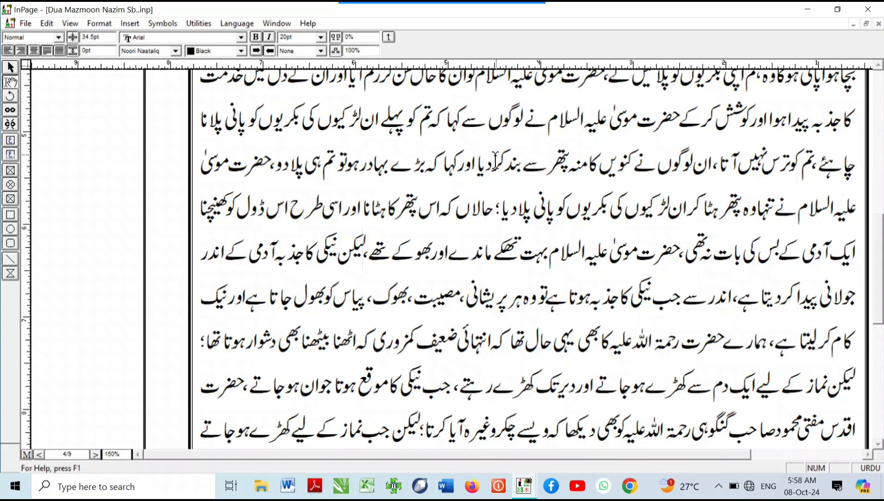
- Reset the line height of the second body paragraph to Auto and recheck it in the paragraph preferences
right_click(498, 194)
right_click(446, 224)
left_click(445, 219)
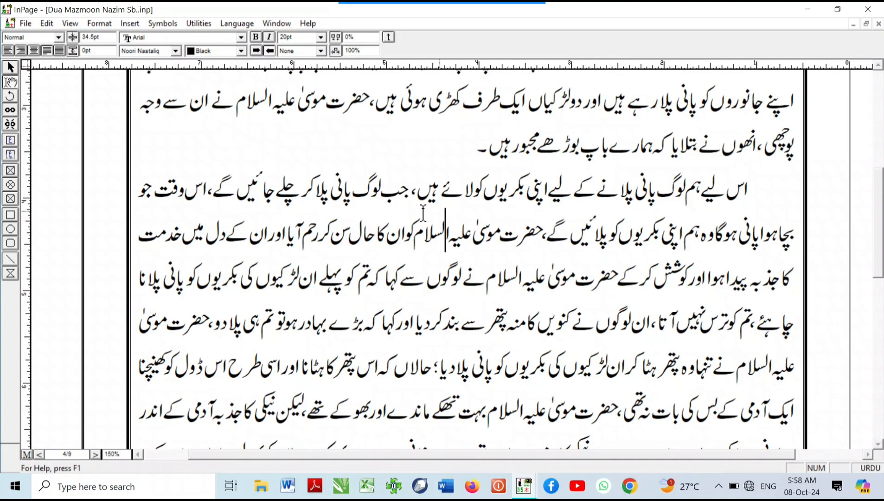
key("ctrl+m")
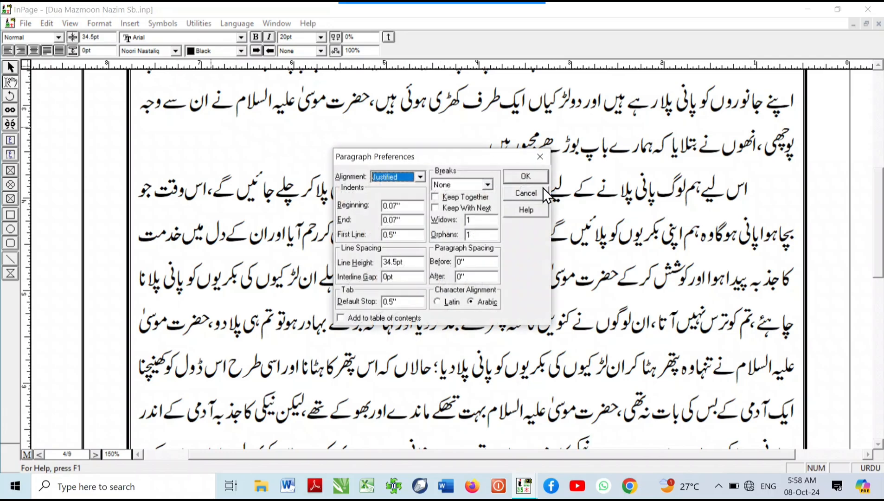
left_click(411, 261)
double_click(411, 261)
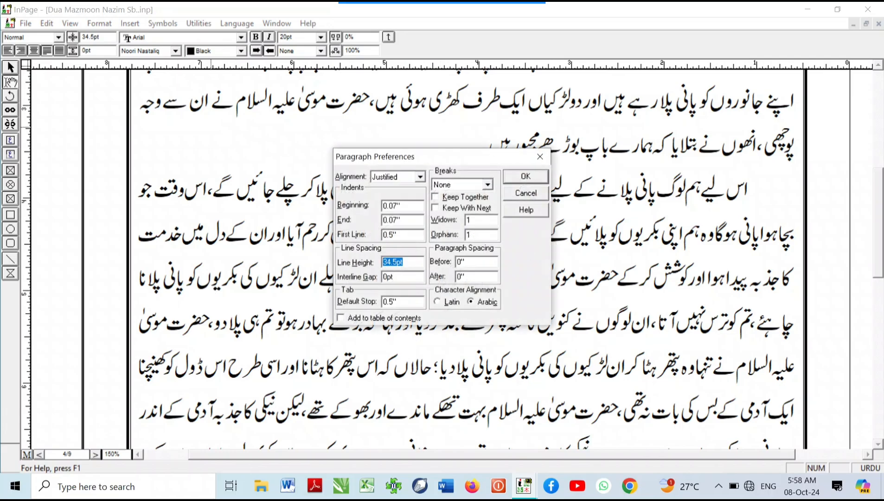
key("BackSpace")
key("Return")
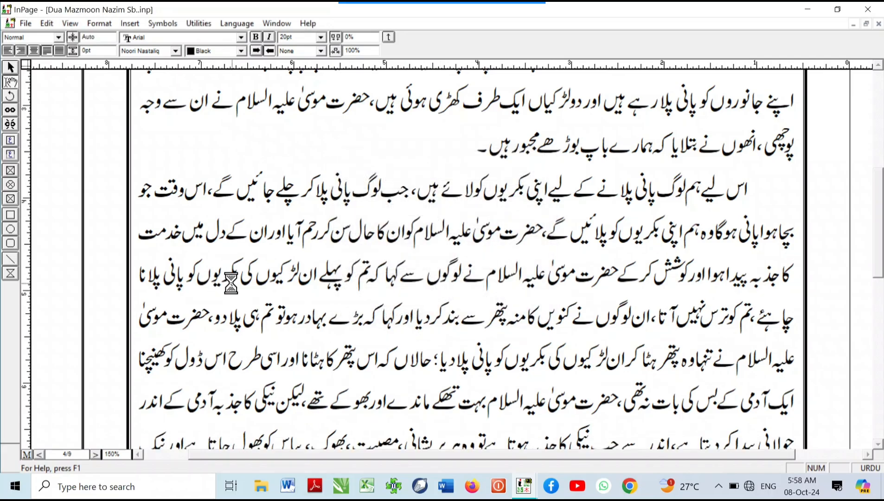
key("ctrl+m")
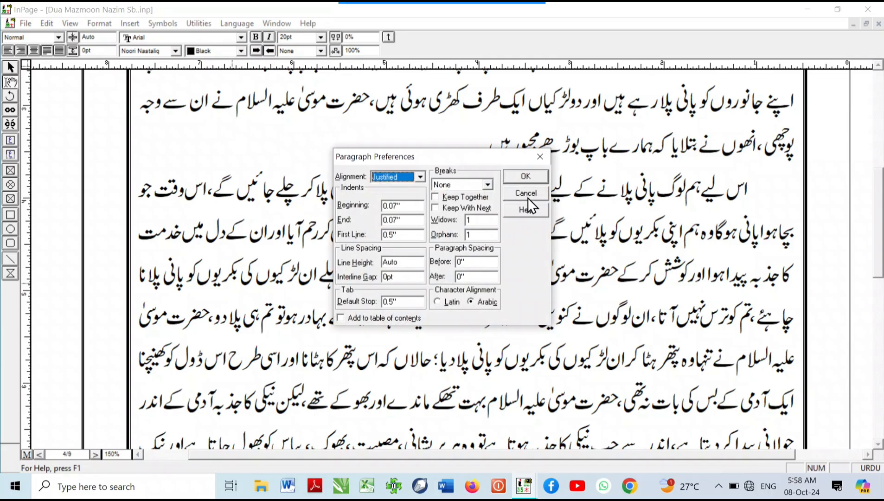
left_click(528, 197)
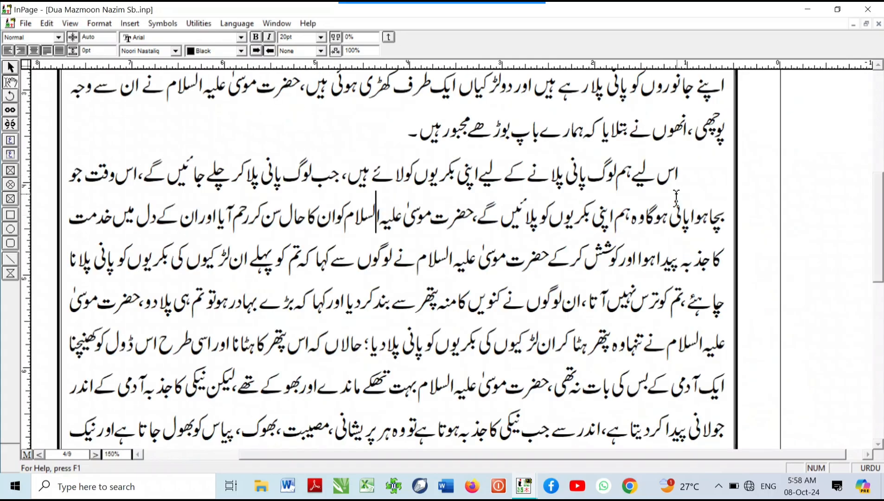
- Select the whole second body paragraph and enlarge its font gradually to 25 pt to test the automatic line height
triple_click(691, 180)
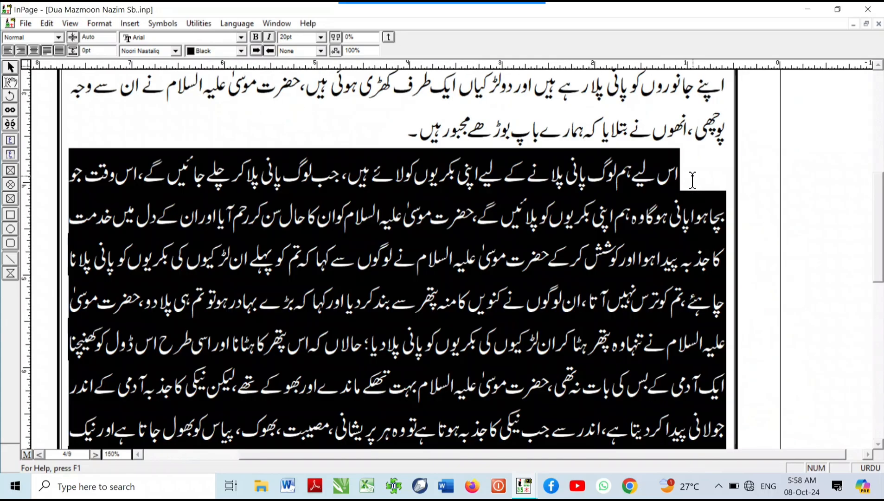
key("F8")
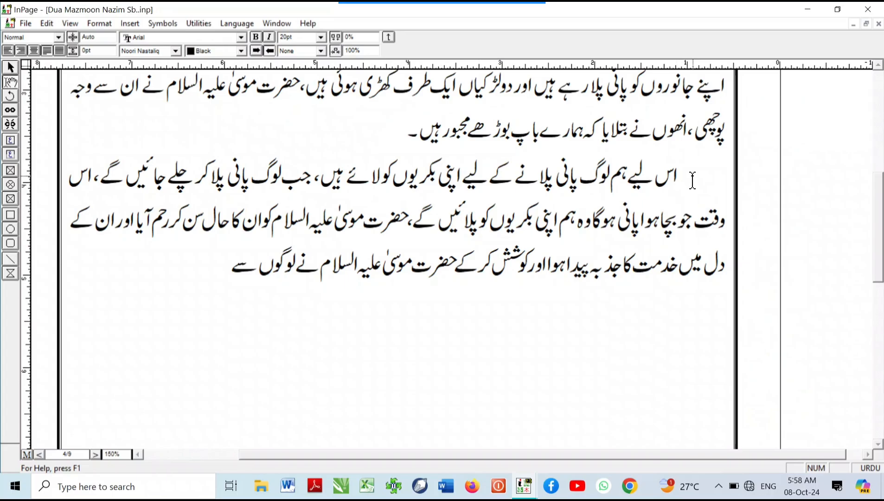
key("F8")
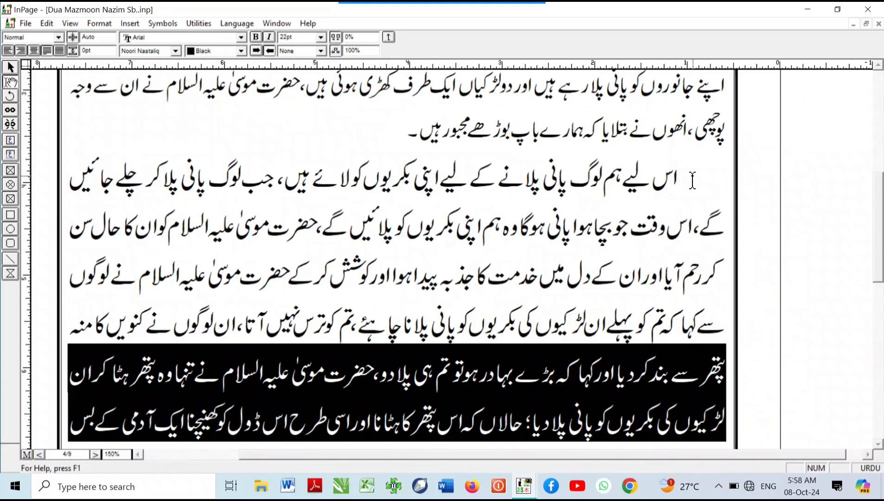
key("F8")
key("F8")
key("F8")
key("F8")
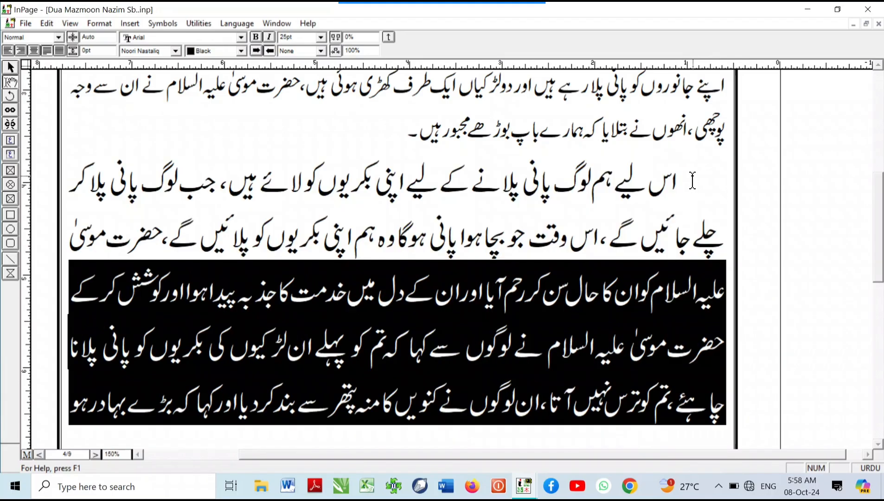
- Reduce the font size of the selected second paragraph gradually to 20 pt
key("F7")
key("F7")
key("F7")
key("F7")
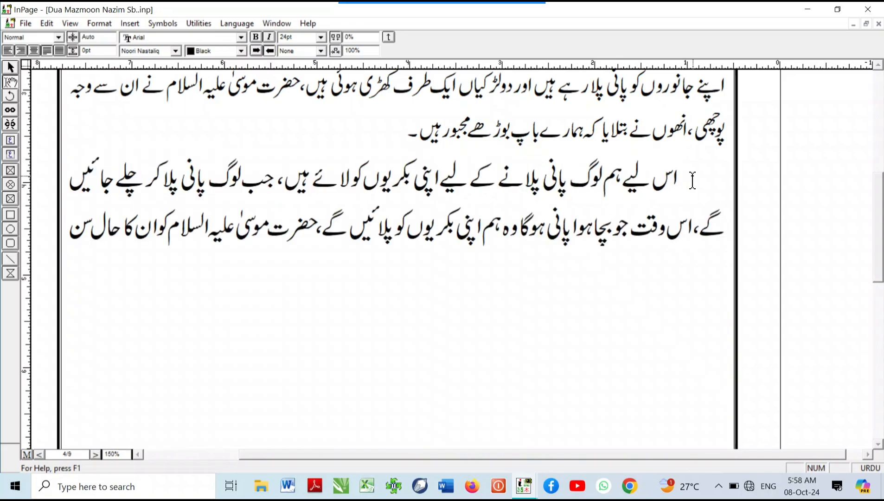
key("F7")
key("F7")
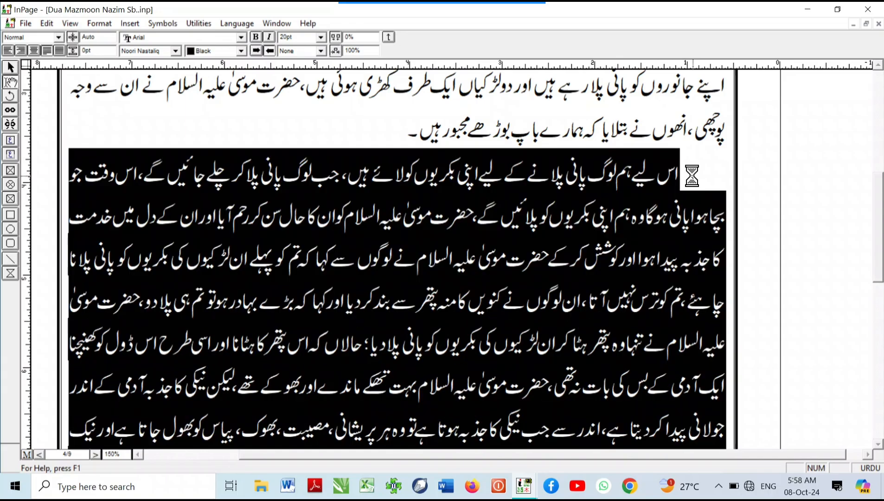
- Set the line height of the selected second paragraph to 28 pt in the paragraph preferences and inspect the line spacing
key("ctrl+m")
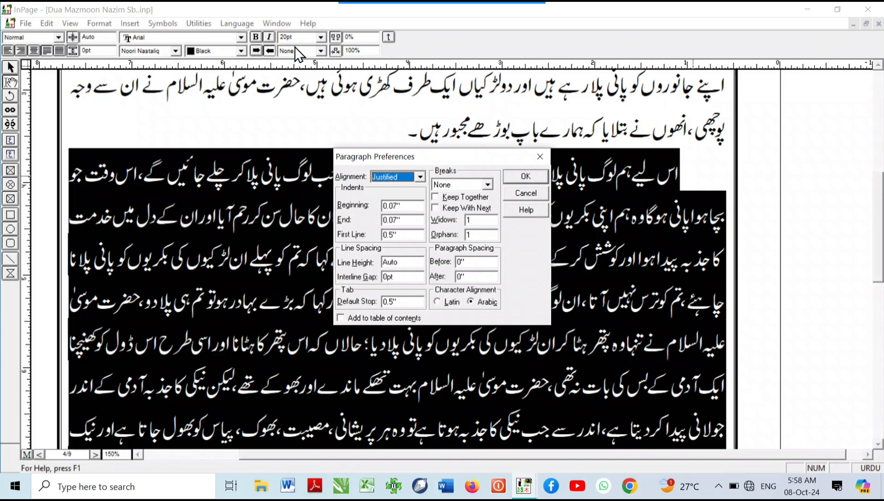
double_click(389, 262)
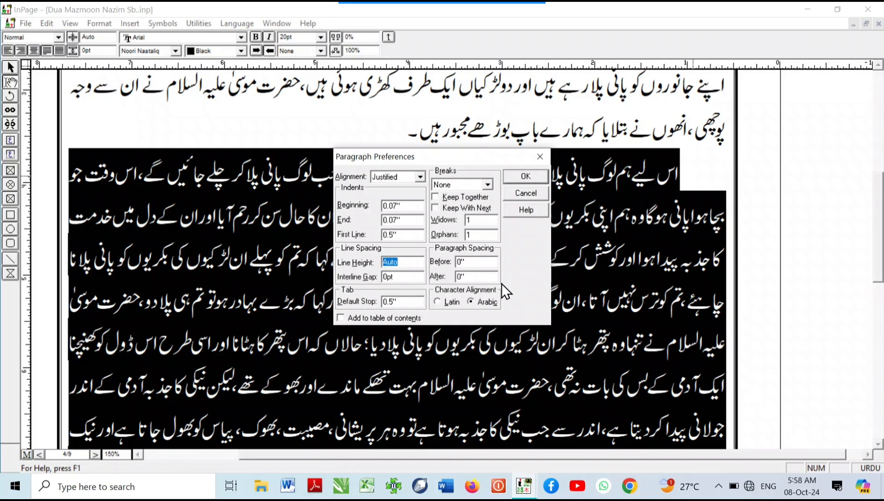
type("28")
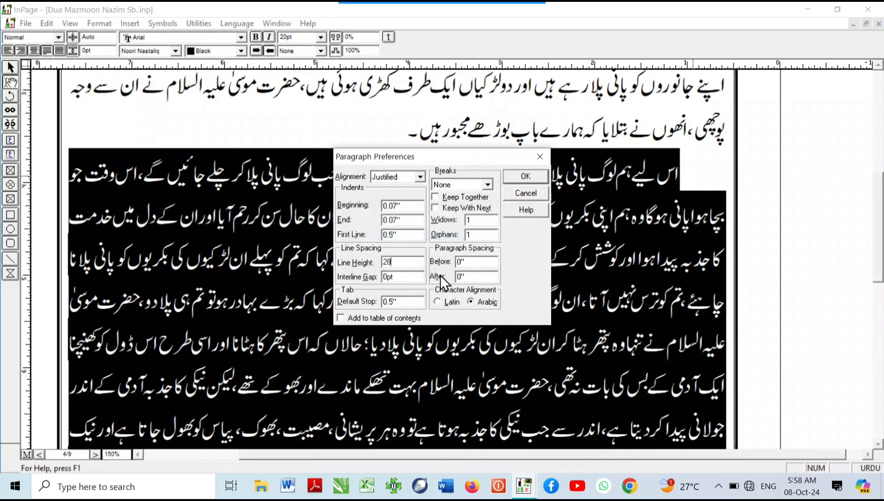
left_click(525, 176)
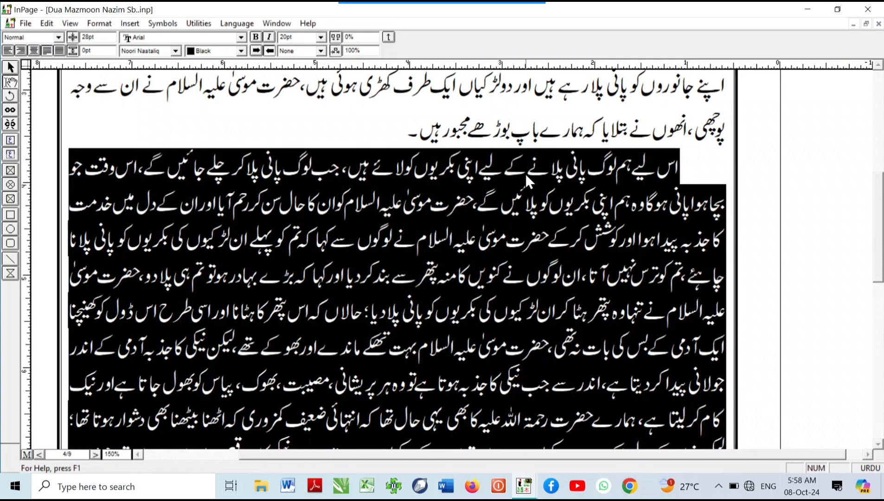
right_click(515, 194)
right_click(450, 236)
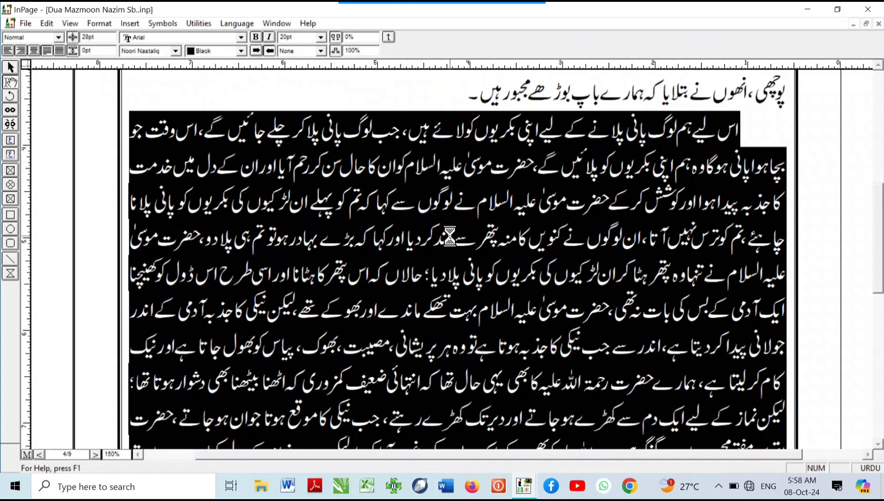
- Change the line height of the selected second paragraph to 30 pt
key("ctrl+m")
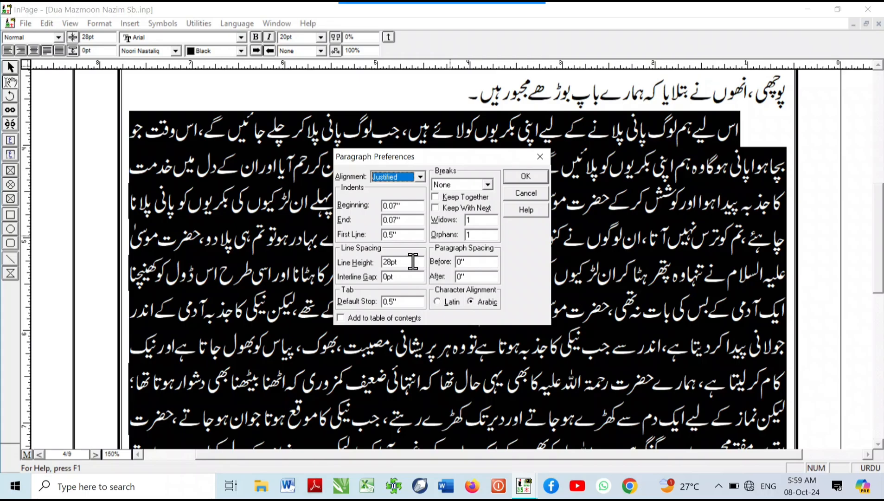
left_click(413, 262)
left_click_drag(412, 262, 183, 297)
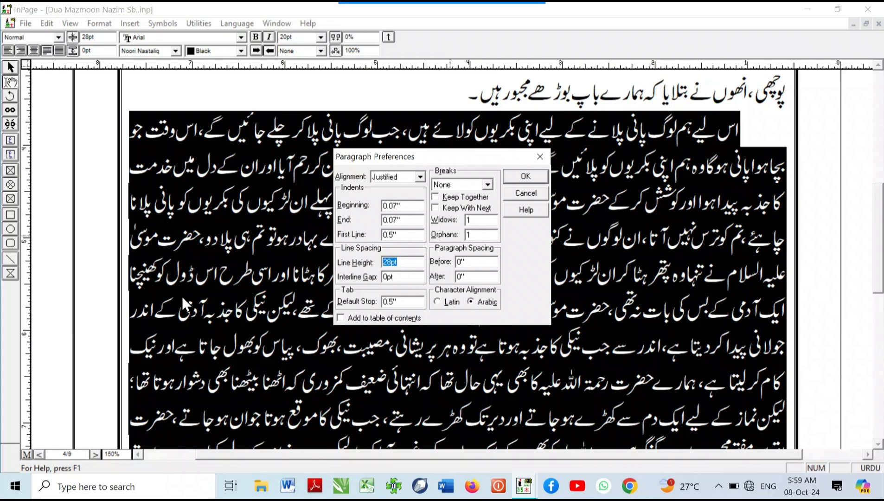
type("30")
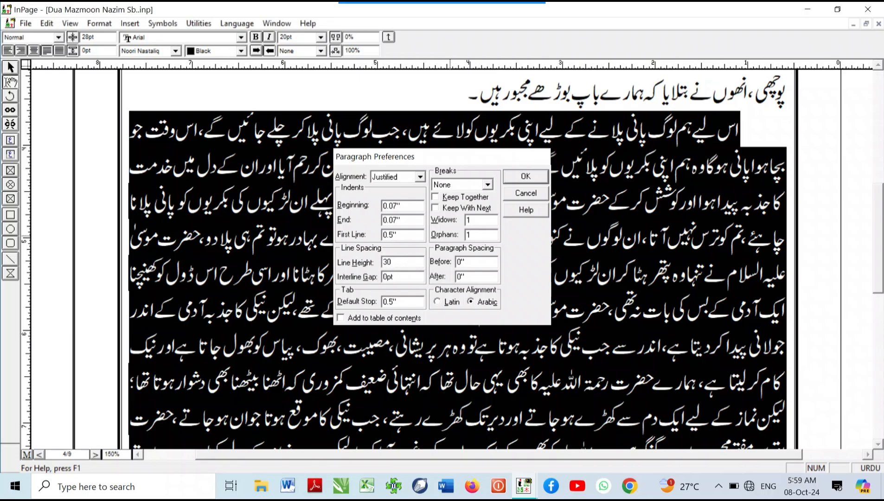
key("Return")
left_click(182, 295)
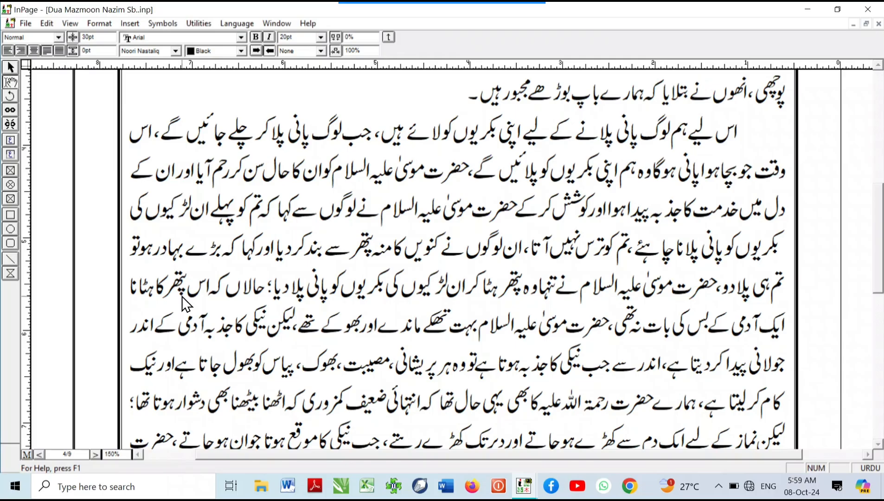
- Enlarge the selected second paragraph's font gradually to 30 pt to test it against the fixed line height
key("ctrl+bracketright")
key("ctrl+bracketright")
key("ctrl+bracketright")
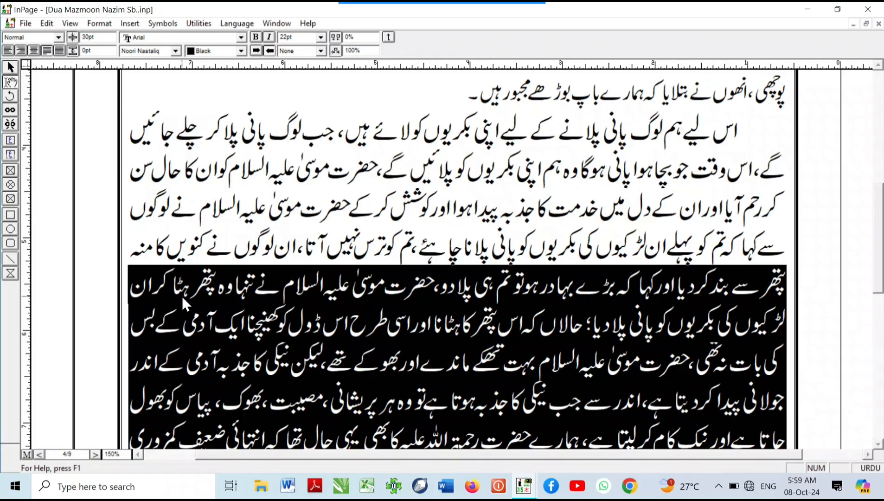
key("ctrl+bracketright")
key("ctrl+bracketright")
key("ctrl+bracketright")
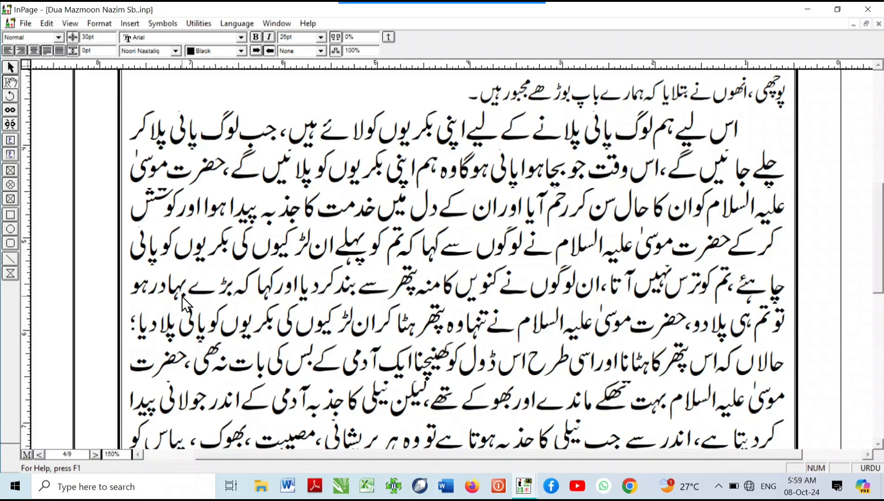
key("ctrl+bracketright")
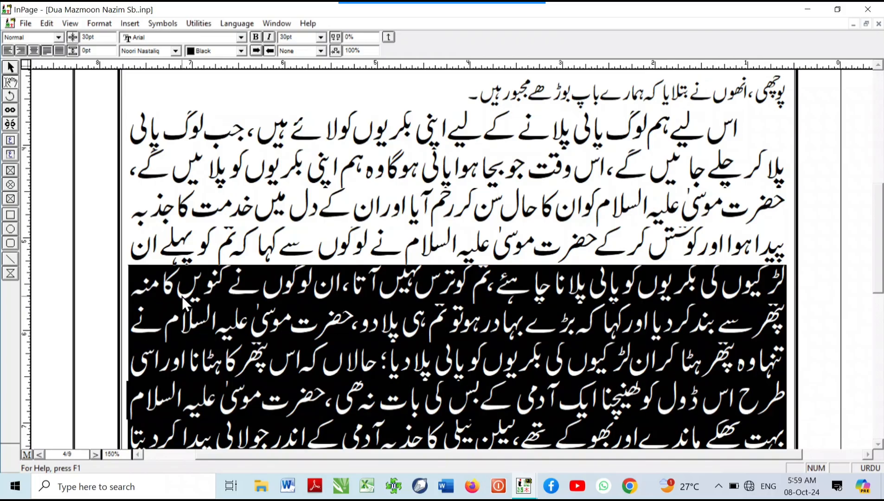
- Reduce the font size of the selected second paragraph gradually to 21 pt
key("ctrl+bracketleft")
key("ctrl+bracketleft")
key("ctrl+bracketleft")
key("ctrl+bracketleft")
key("ctrl+bracketleft")
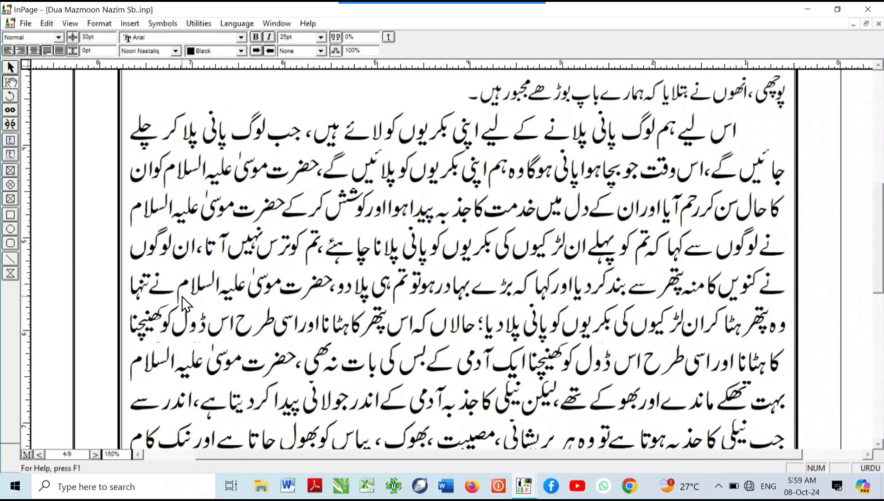
key("ctrl+bracketleft")
key("ctrl+bracketleft")
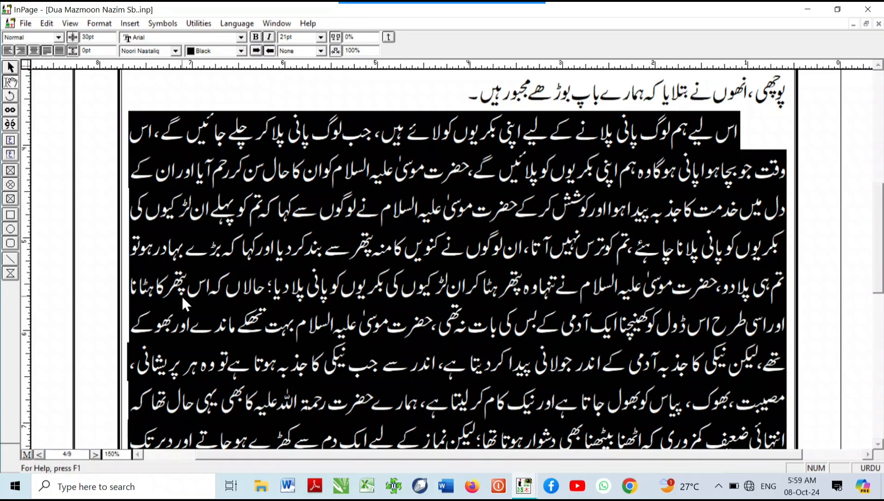
- Reduce the font size of the selected second paragraph to 20 pt and check its line height in the paragraph preferences
left_click(182, 299)
key("ctrl+bracketleft")
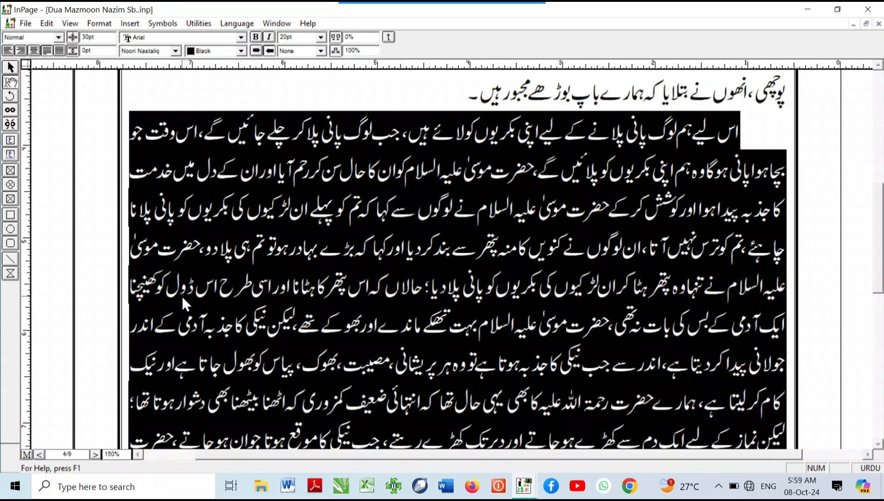
key("ctrl+m")
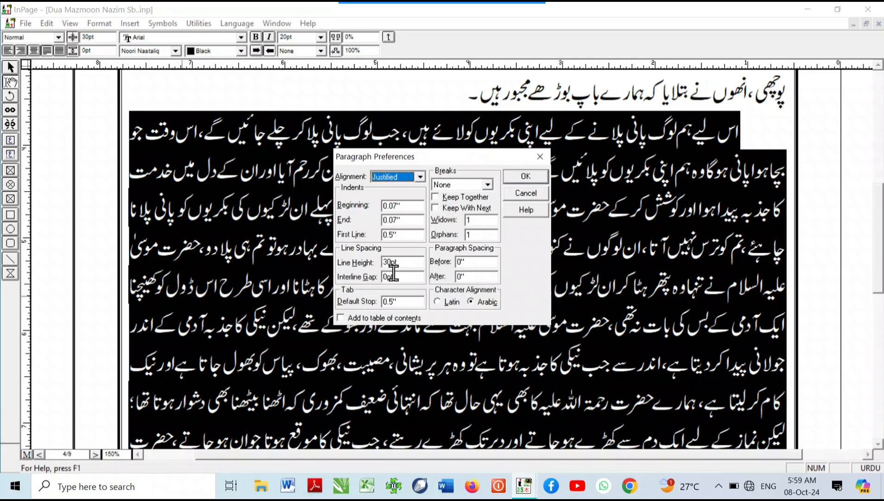
left_click(519, 193)
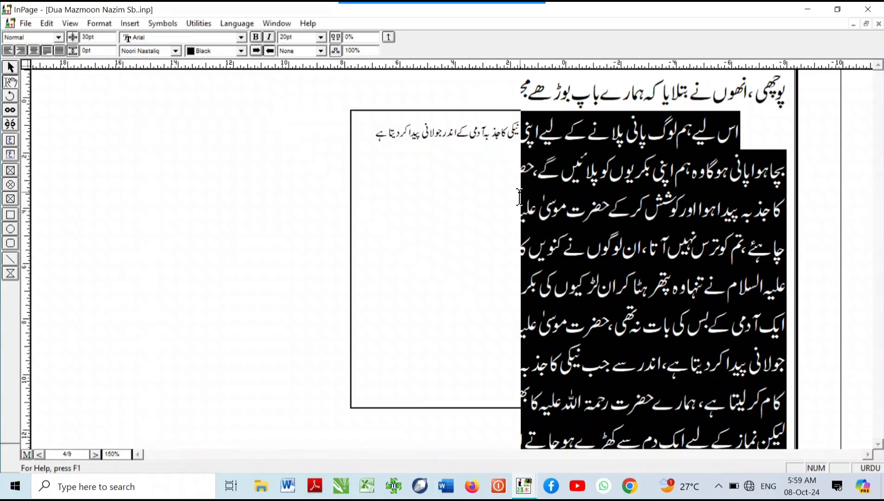
- Set the interline gap of the large heading on this page to 10 pt in the paragraph preferences
key("ctrl+0")
right_click(475, 124)
left_click(487, 169)
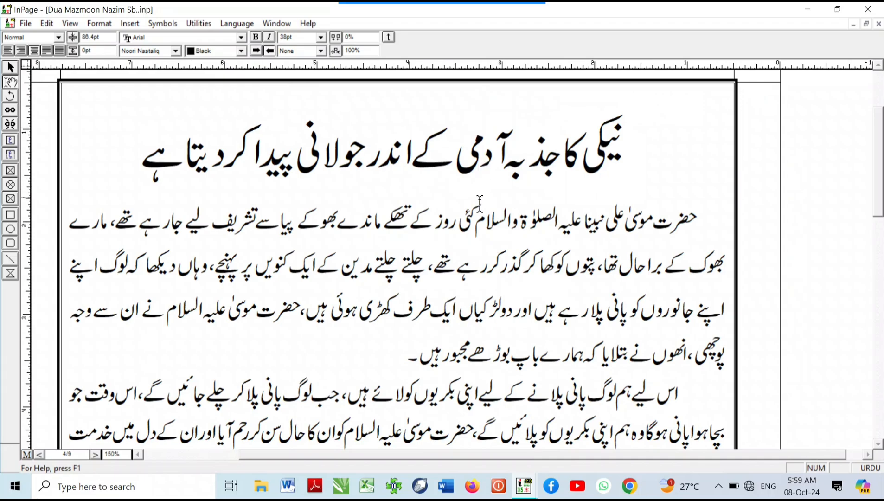
key("ctrl+m")
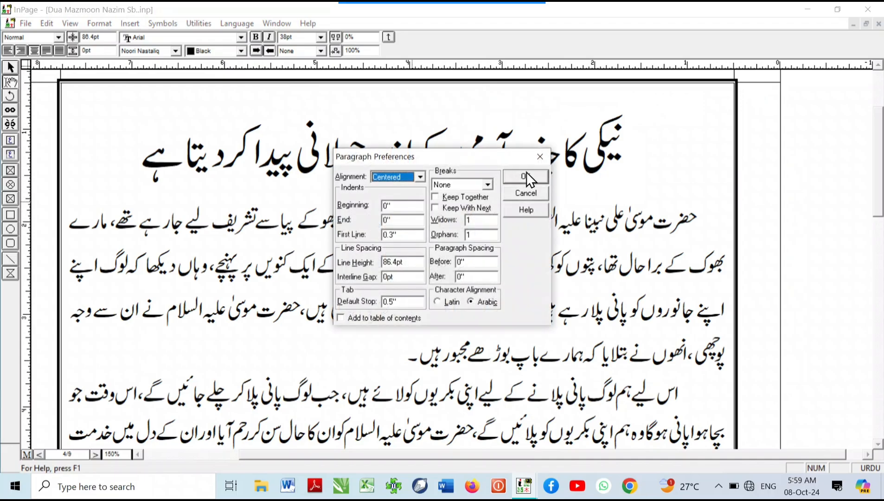
left_click_drag(593, 151, 765, 131)
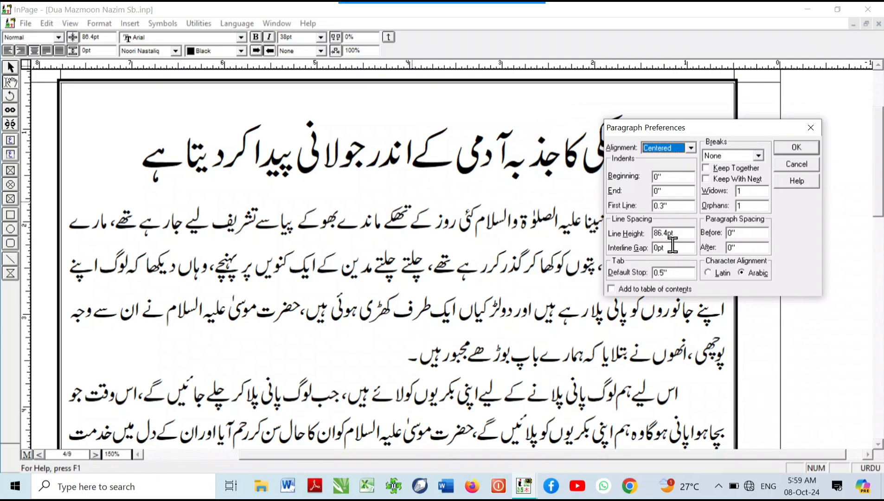
double_click(658, 248)
type("10")
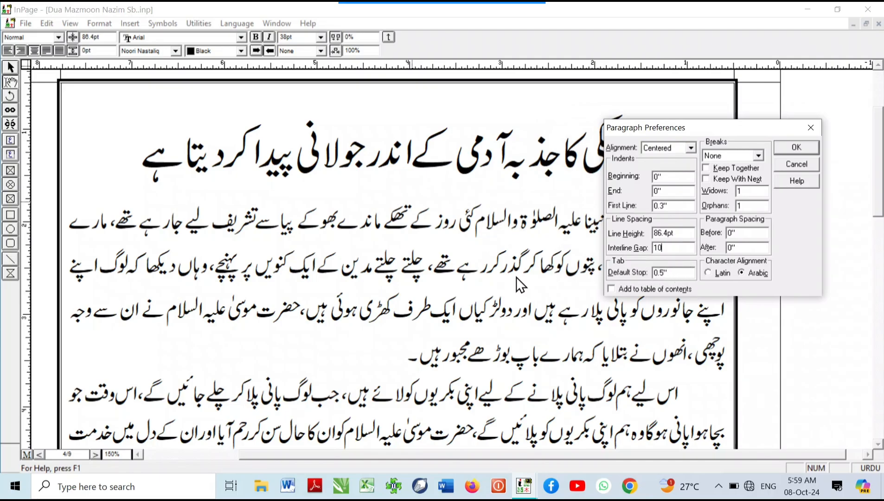
left_click(796, 147)
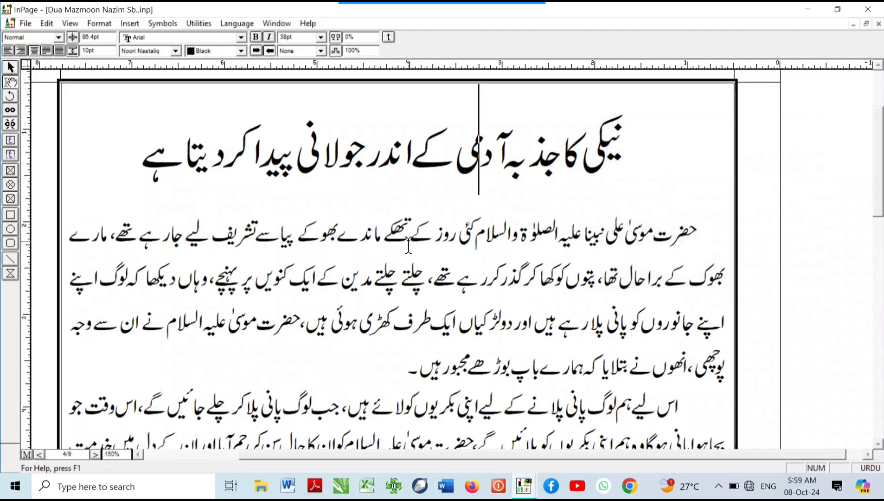
- Restore the heading's interline gap to 0 pt
key("ctrl+m")
double_click(403, 276)
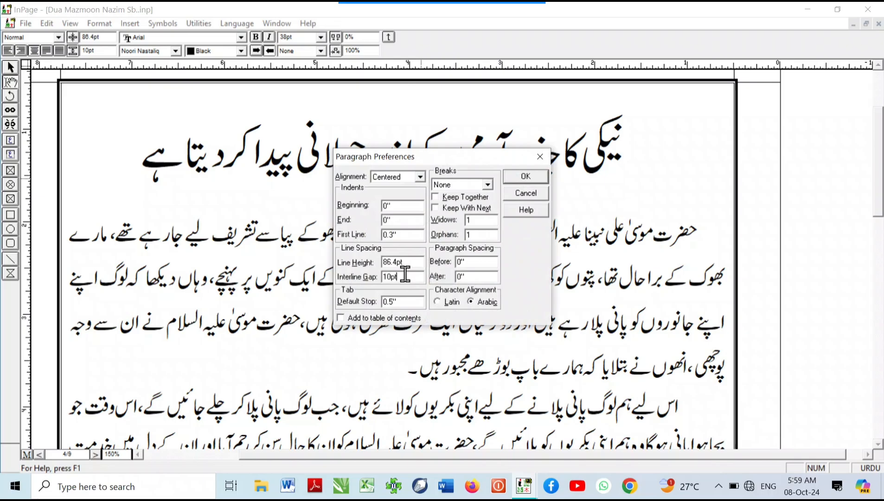
type("0")
key("Return")
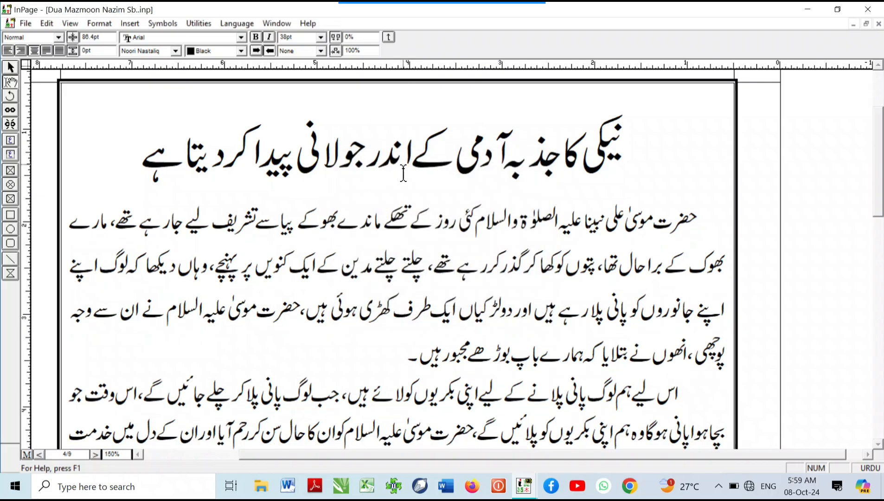
- Examine the default tab stop setting in the heading's paragraph preferences without changing it
key("ctrl+m")
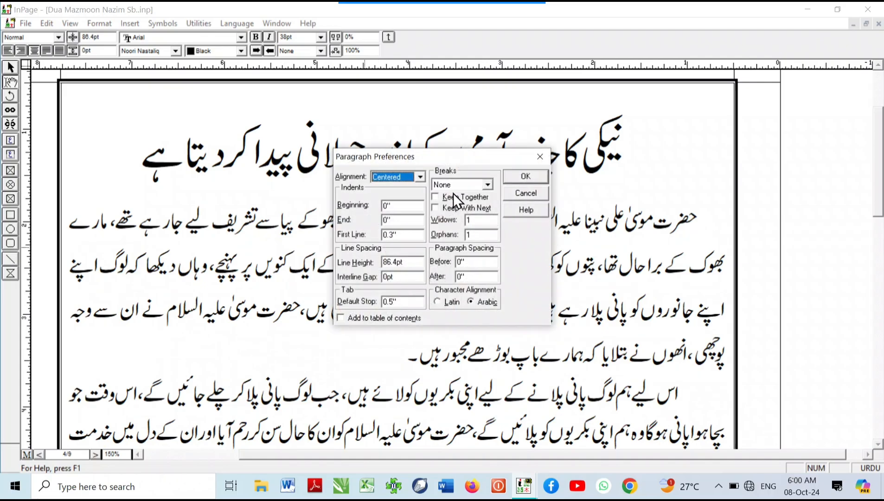
left_click_drag(452, 159, 586, 138)
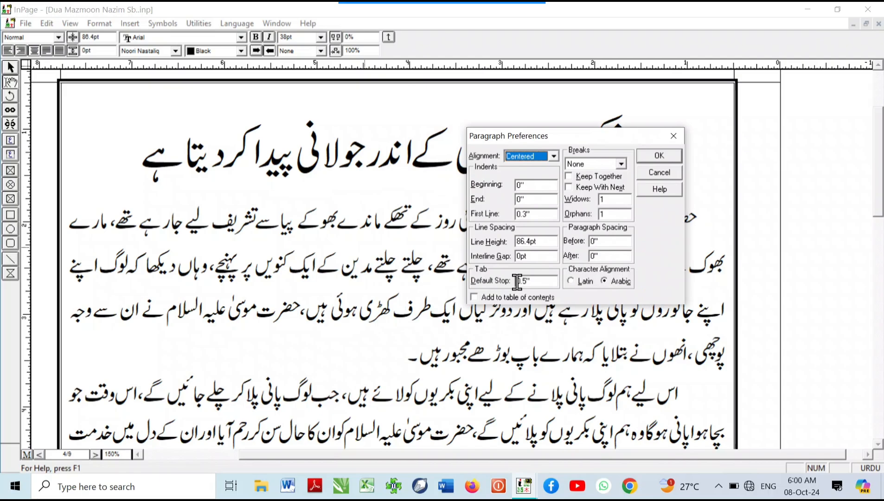
double_click(540, 280)
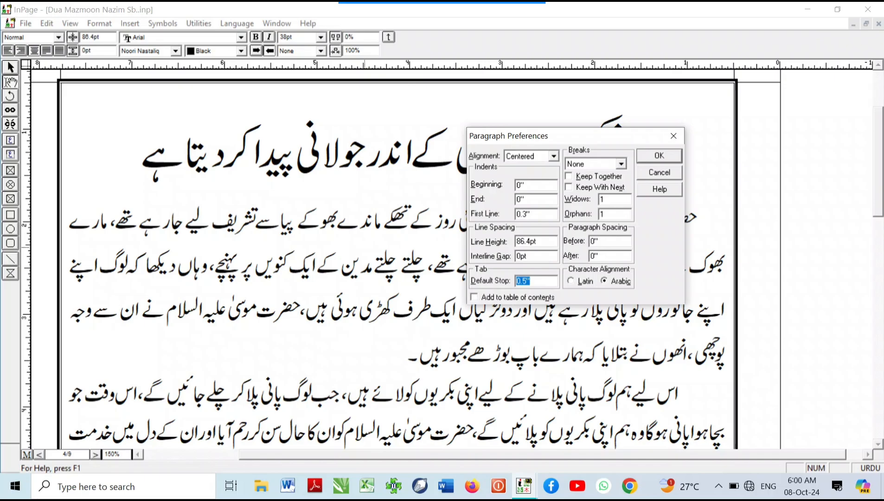
left_click(668, 154)
- Insert six tabs before the first word of the first body paragraph to test the default tab stop
left_click(692, 221)
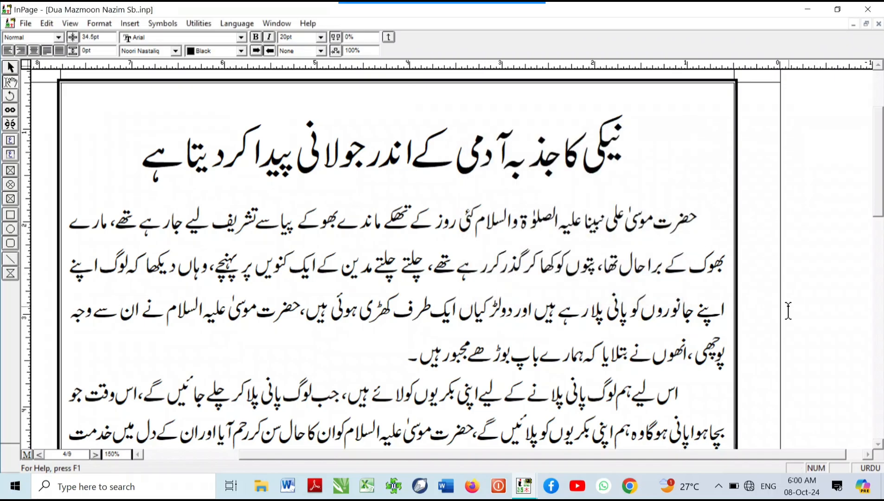
key("Tab")
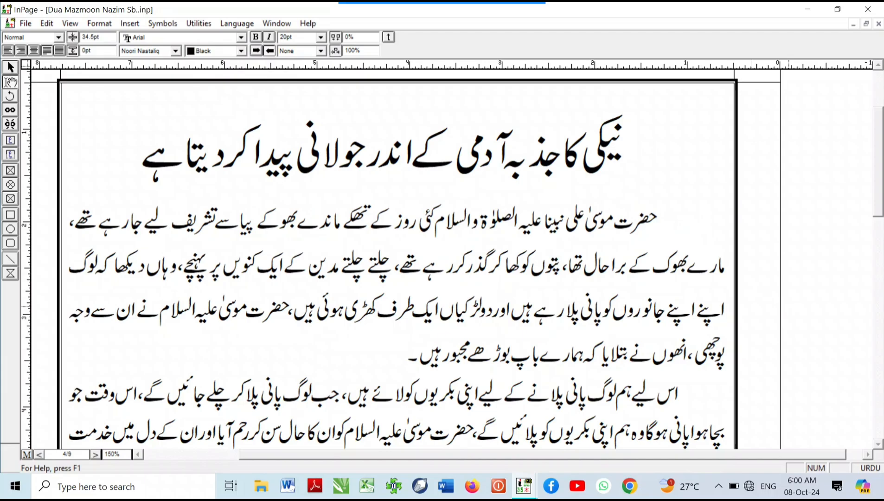
key("Tab")
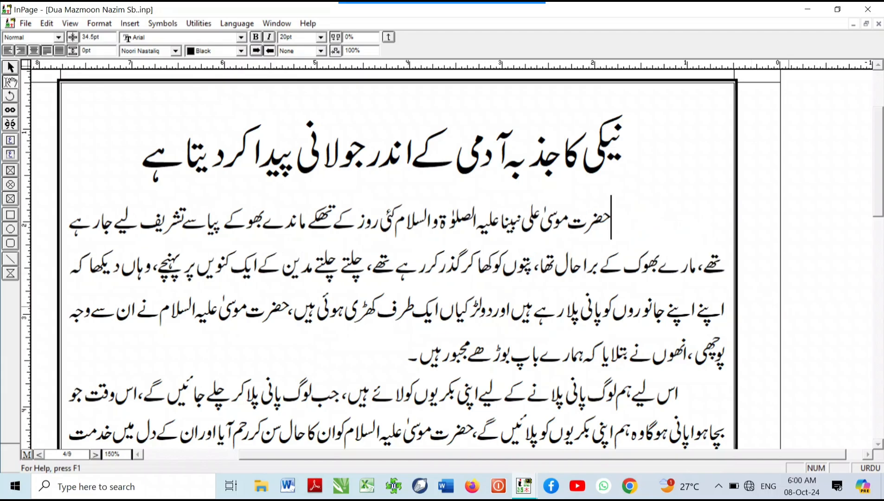
key("Tab")
key("Tab")
key("Tab")
key("Tab")
key("Tab")
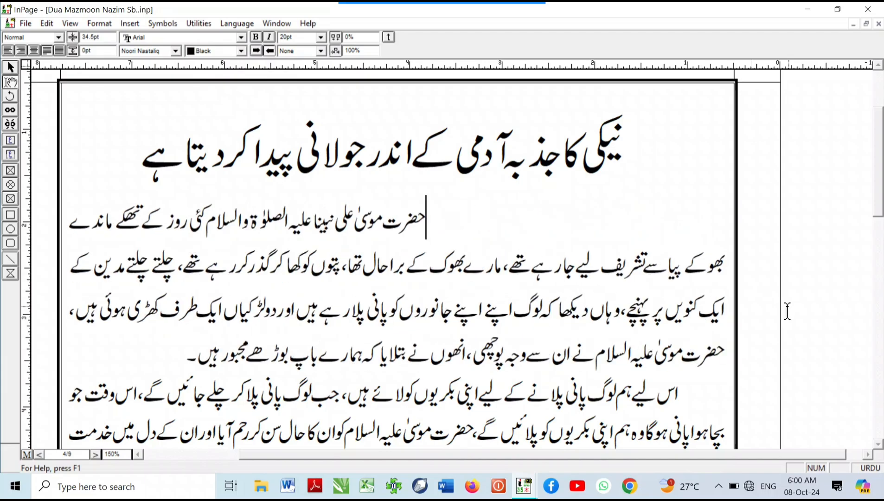
- Remove all the test tabs from the start of the first body paragraph
key("BackSpace")
key("BackSpace")
key("BackSpace")
key("BackSpace")
key("BackSpace")
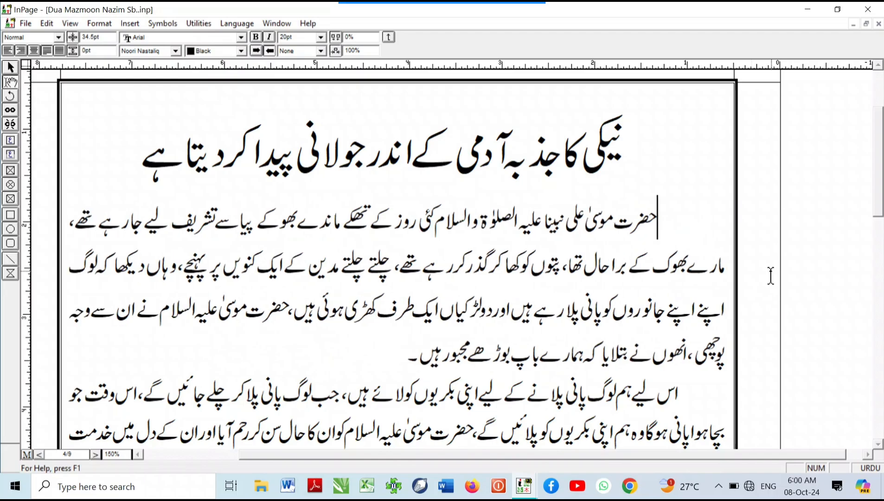
key("BackSpace")
- Set the default tab stop of the first body paragraph to 2 inches
key("ctrl+h")
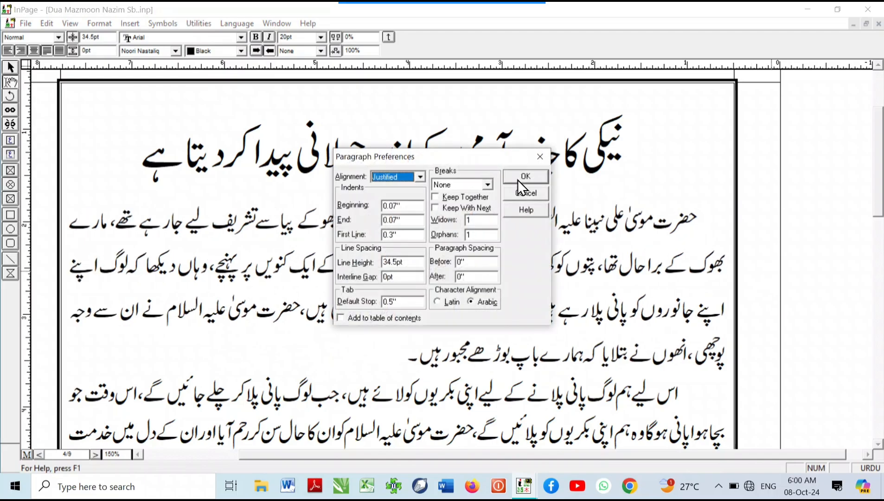
left_click(400, 301)
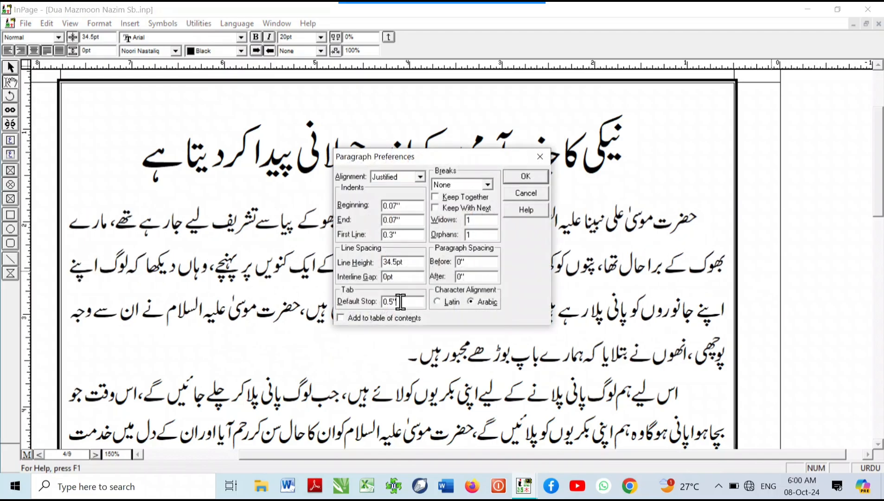
left_click_drag(401, 302, 368, 304)
type("2")
left_click(521, 175)
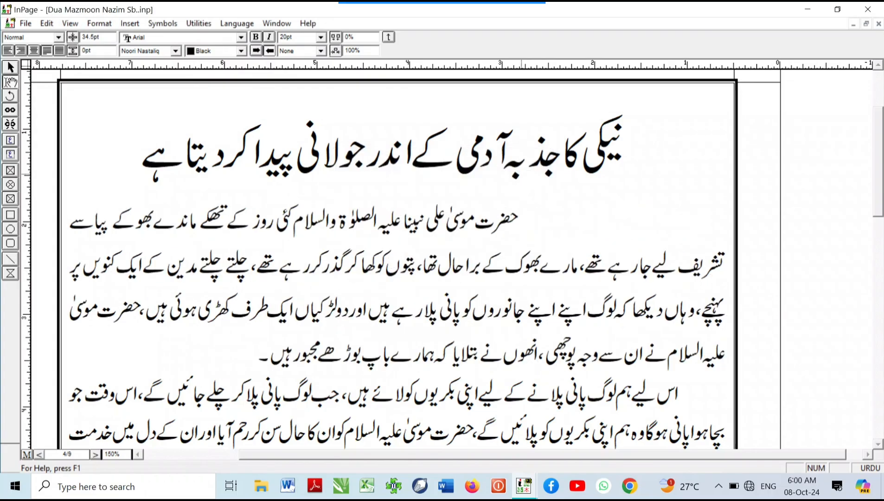
- Test the 2-inch tab stop by inserting two tabs before the first body paragraph and removing them, repeating the test once
key("BackSpace")
key("Tab")
key("Tab")
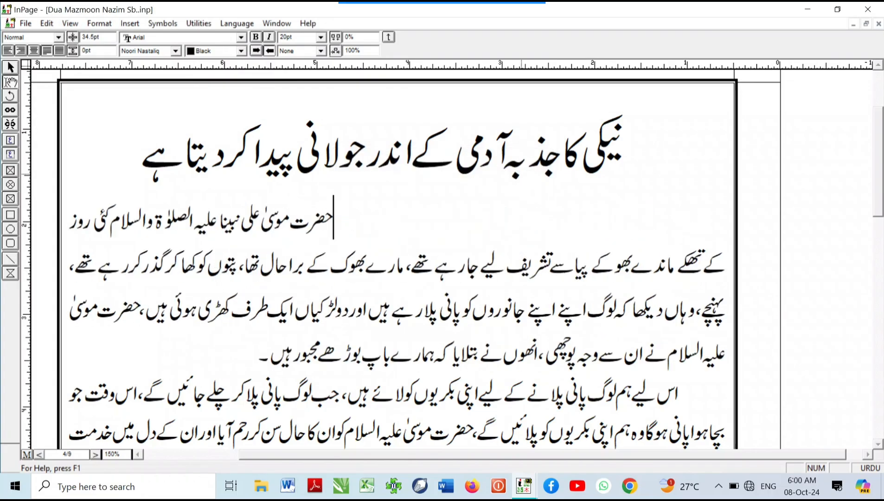
key("BackSpace")
key("BackSpace")
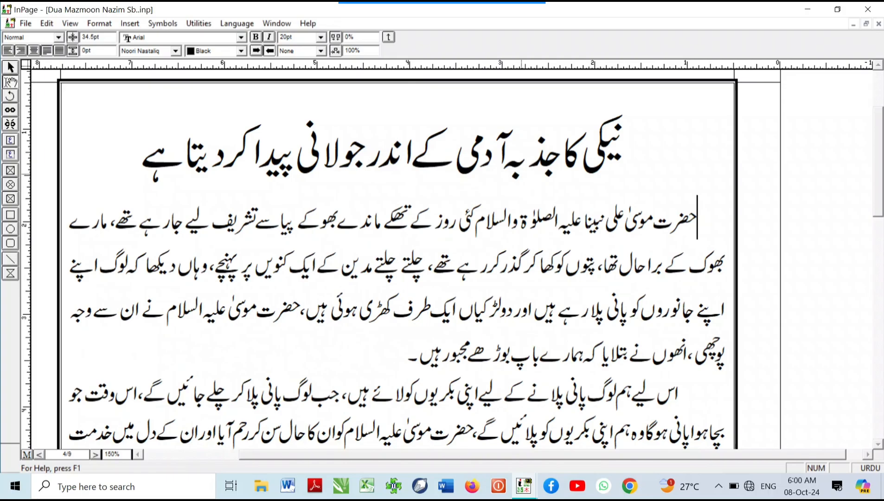
key("Tab")
key("Tab")
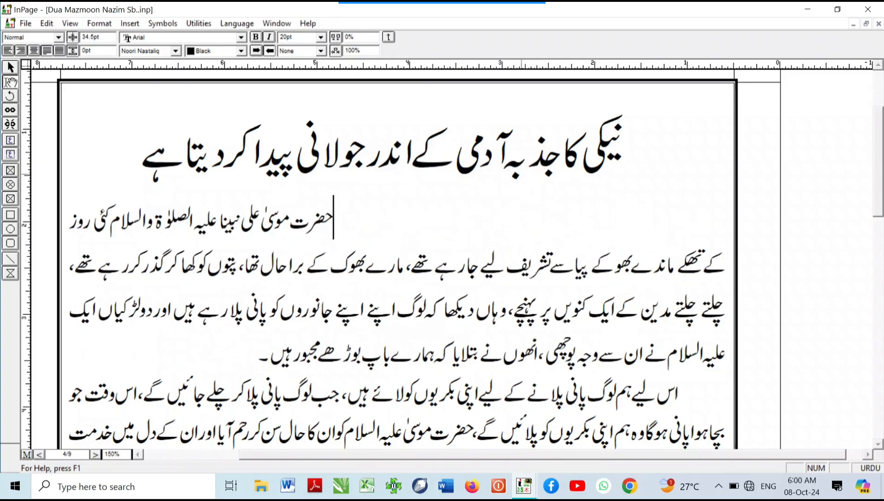
key("BackSpace")
key("BackSpace")
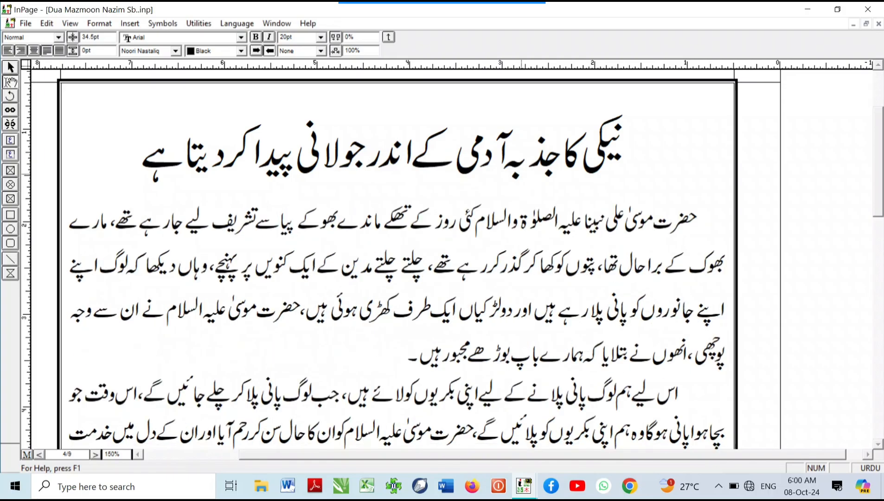
- Restore the first body paragraph's default tab stop to 0.5 inch
key("ctrl+m")
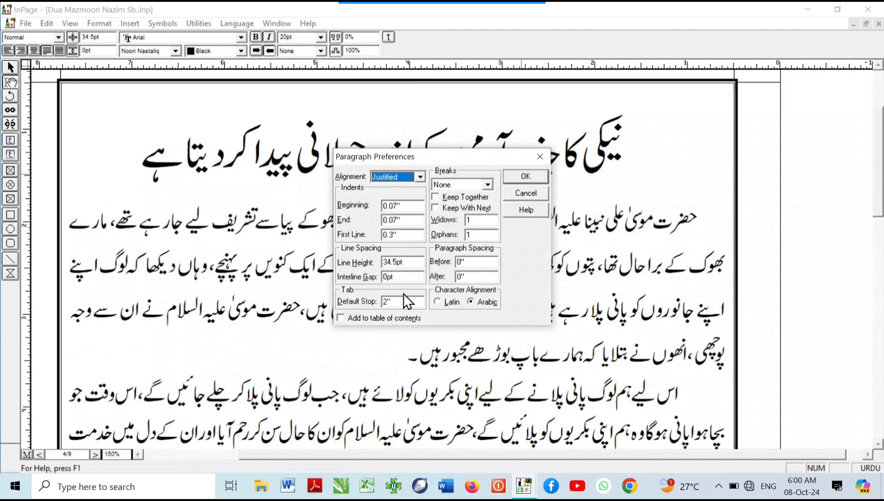
double_click(406, 302)
type("0.5")
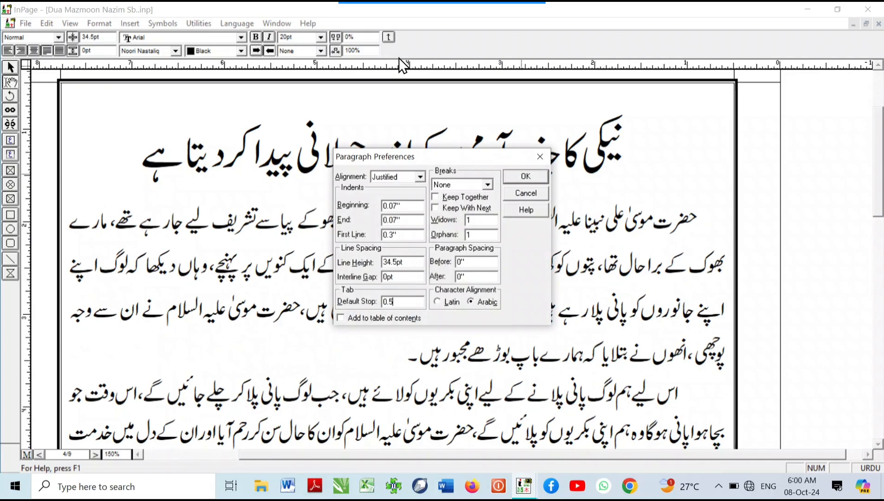
left_click(535, 177)
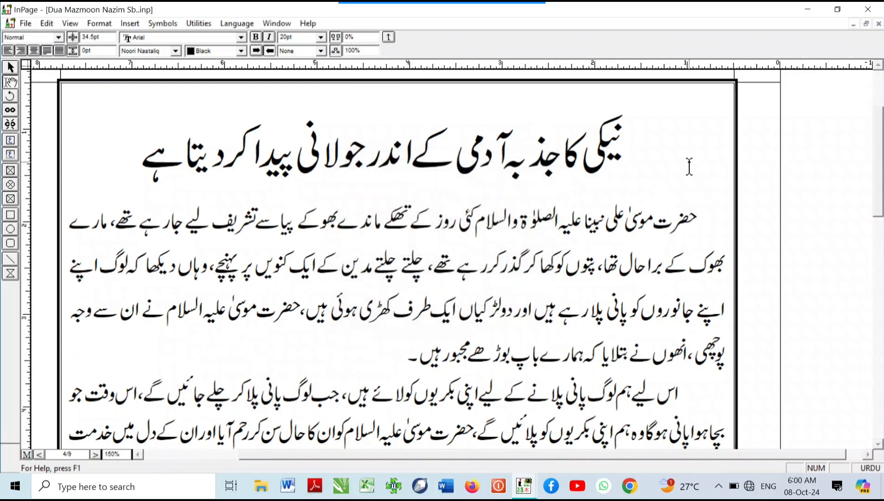
- Try tabs followed by an Urdu full stop at the start of the first body paragraph, and delete them again
key("Tab")
key("Tab")
key("Tab")
key("BackSpace")
type("۔")
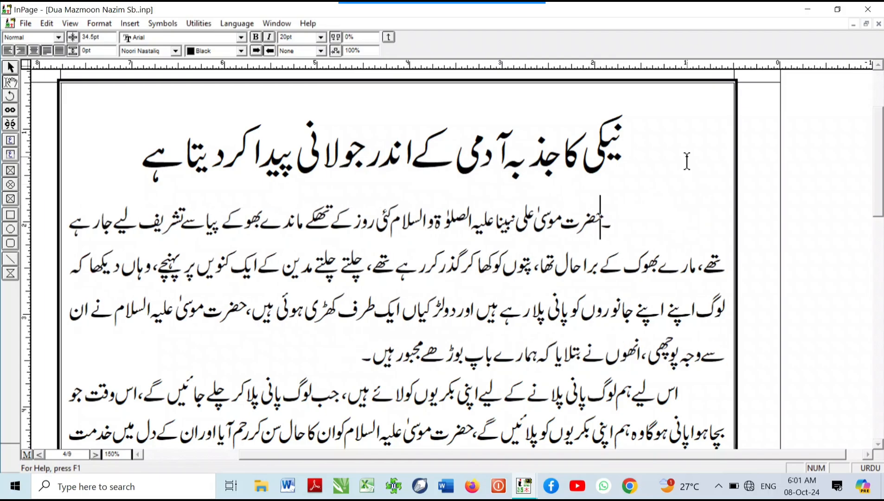
key("BackSpace")
key("BackSpace")
key("BackSpace")
- Examine the available break types in the first body paragraph's preferences, and cancel without changes
key("ctrl+m")
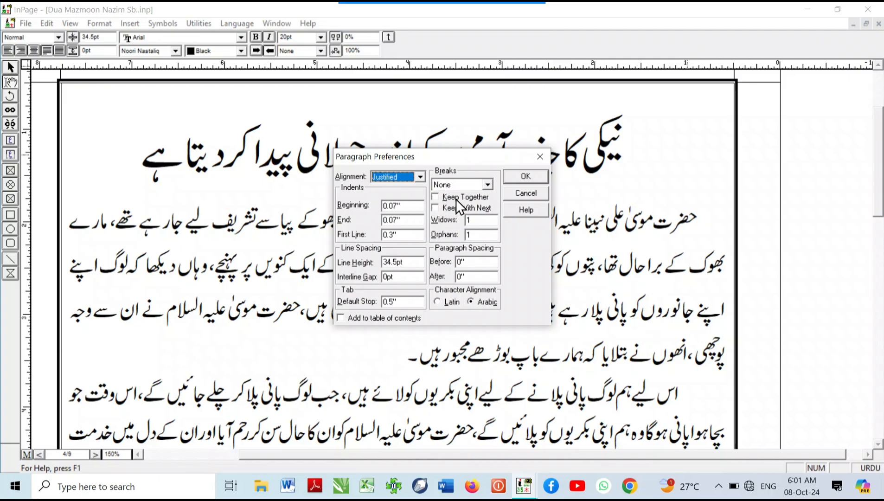
left_click(486, 184)
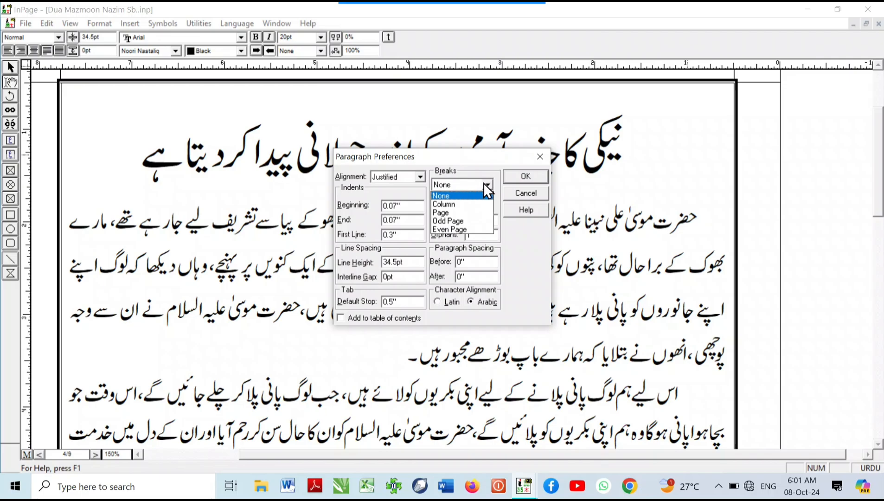
left_click(484, 183)
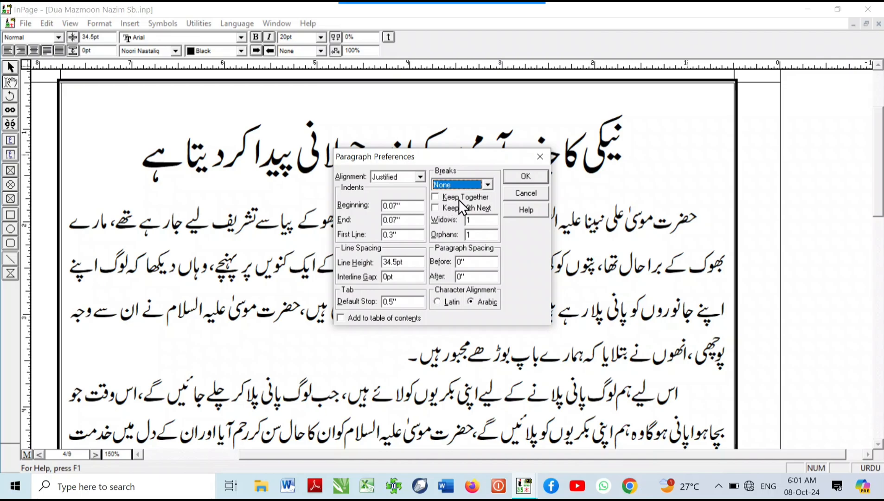
left_click(532, 192)
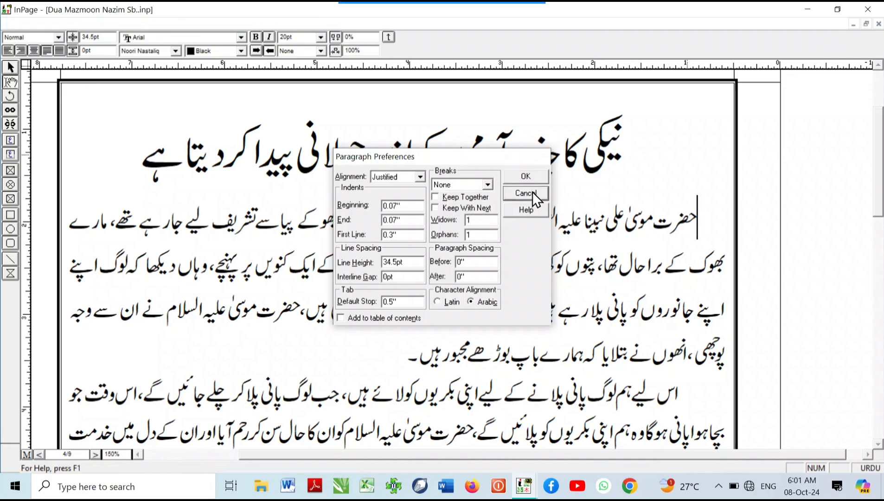
- Join the paragraph beginning "یا اللہ! اس دنیا میں" onto the end of page 1's last paragraph
right_click(521, 205)
right_click(484, 292)
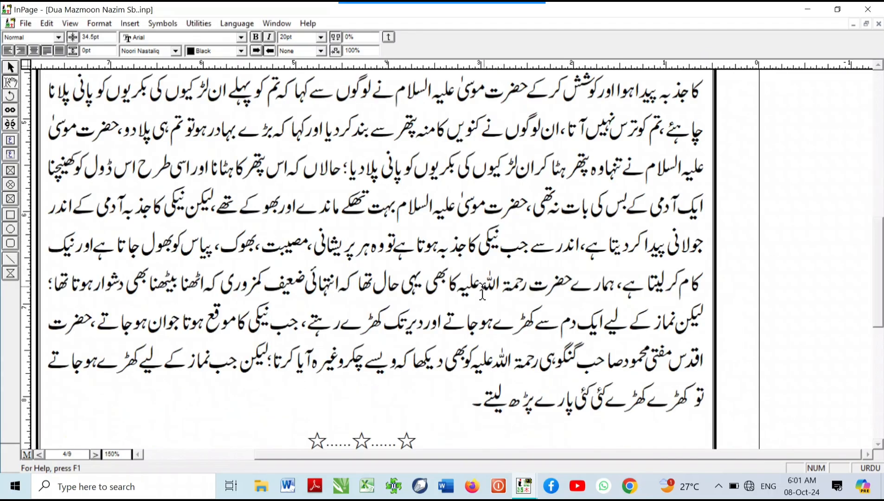
key("ctrl+Home")
right_click(465, 270)
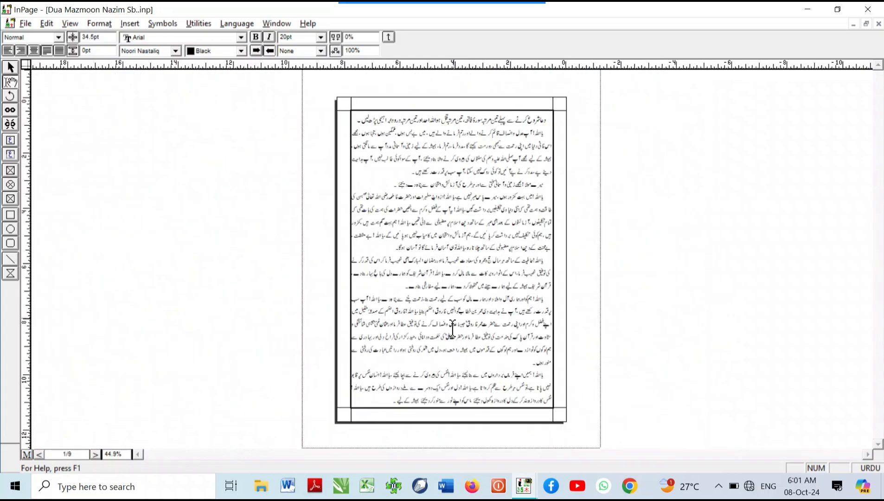
left_click(471, 375)
right_click(472, 376)
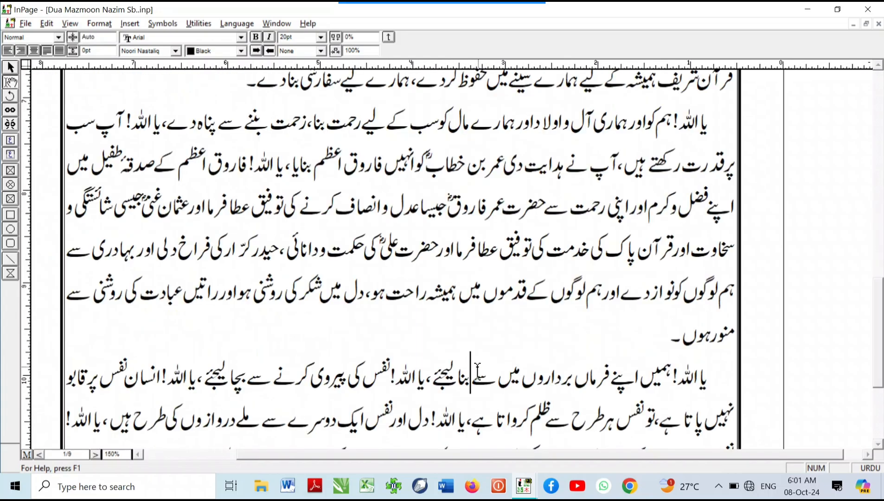
right_click(482, 366)
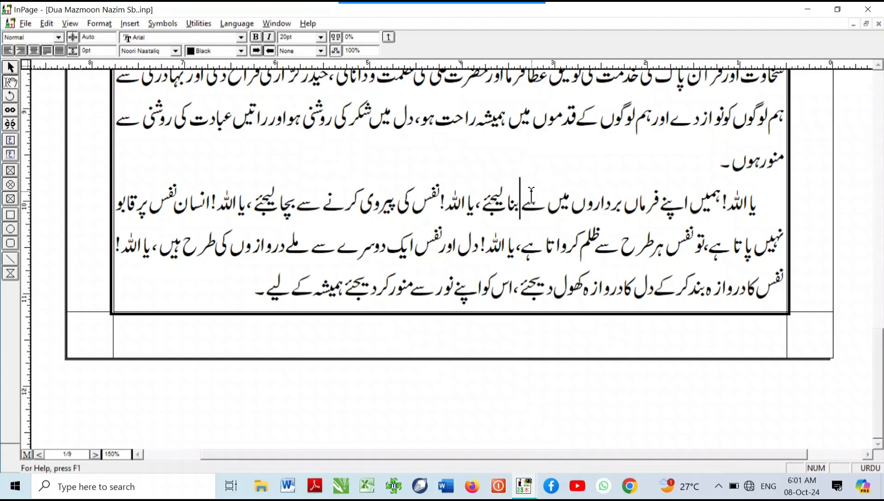
key("Down")
key("Down")
key("End")
type("یا اللہ! اس دنیا میں من چاہی کرنے والا سچی حقیقت کو نظر انداز کر دیتا ہے، یہ لوگ دل کی آنکھ کے اندھے ہو جاتے ہیں اور سچی بات سمجھنے سے قاصر ہو جاتے ہیں،")
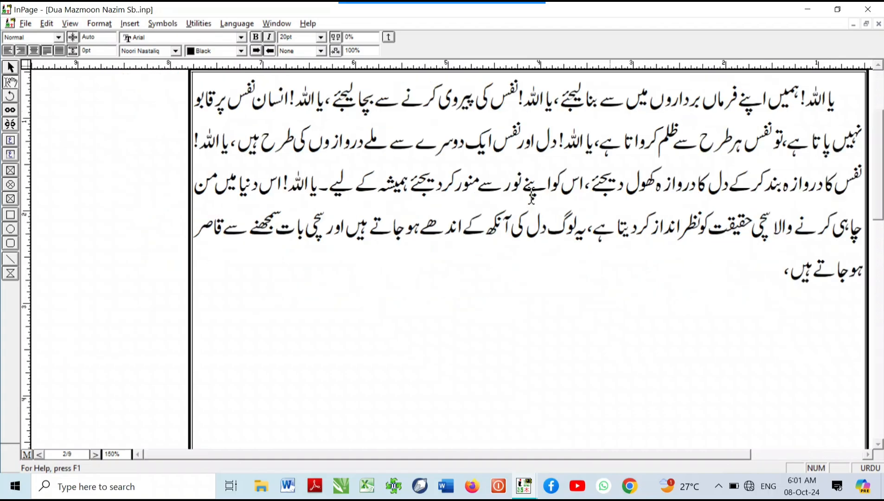
- Turn off Keep Together for the joined paragraph so it can split across pages 1 and 2, and save the document
key("Up")
key("Up")
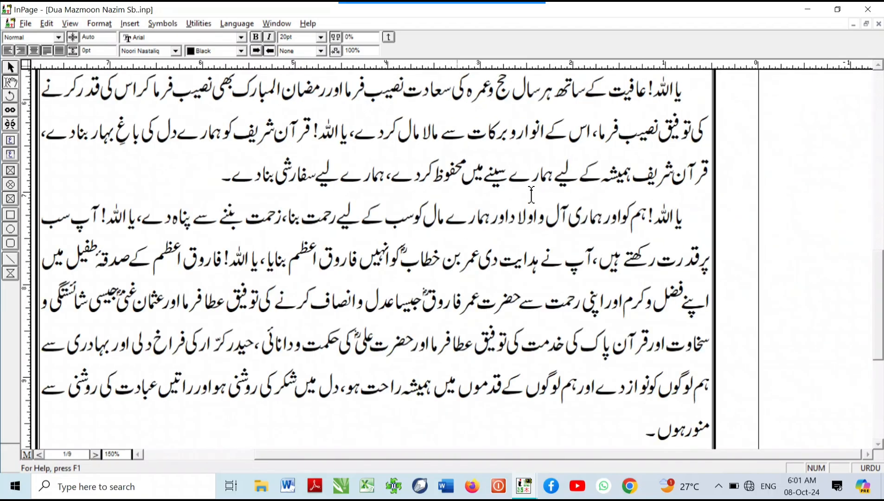
left_click_drag(419, 352, 485, 110)
key("Down")
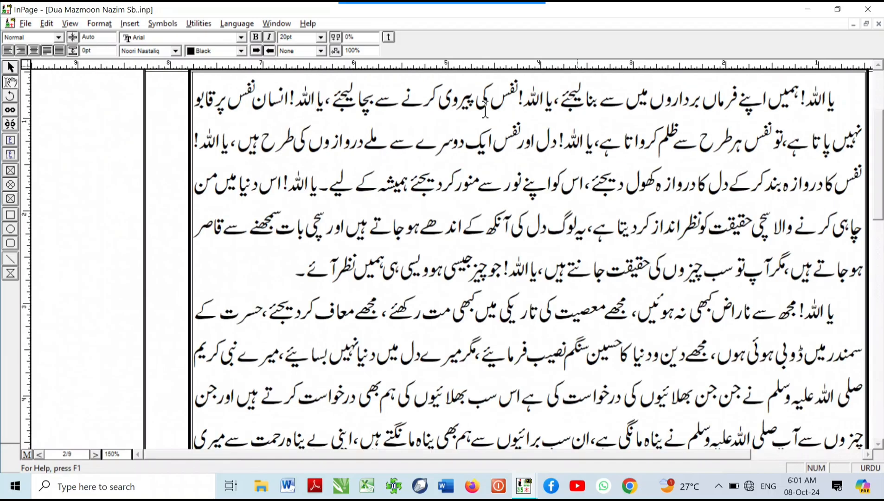
key("ctrl+m")
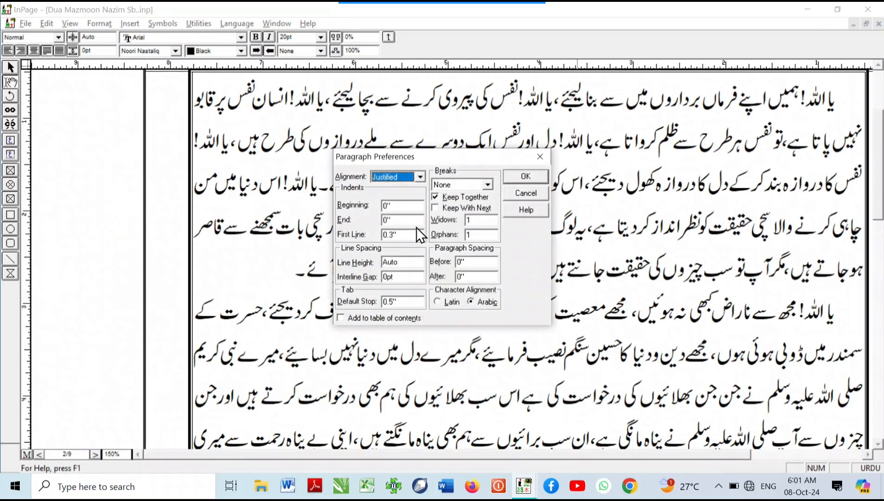
left_click(445, 198)
left_click(515, 175)
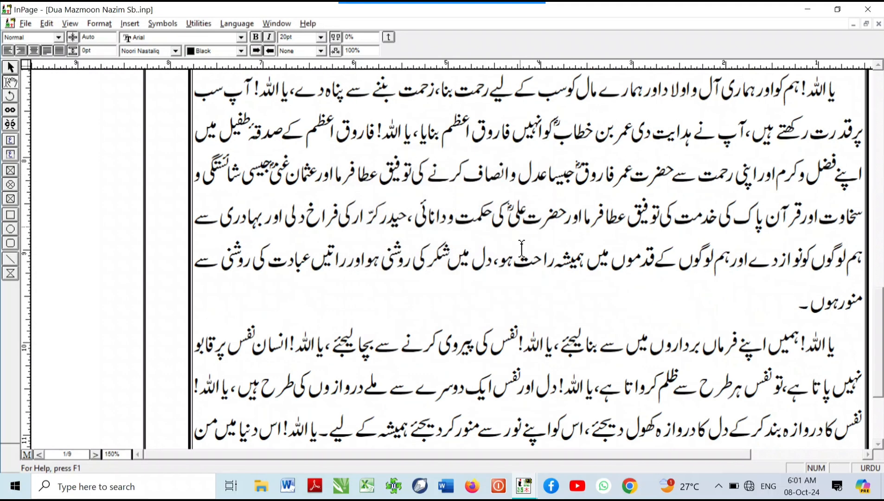
scroll(575, 316, "down", 3)
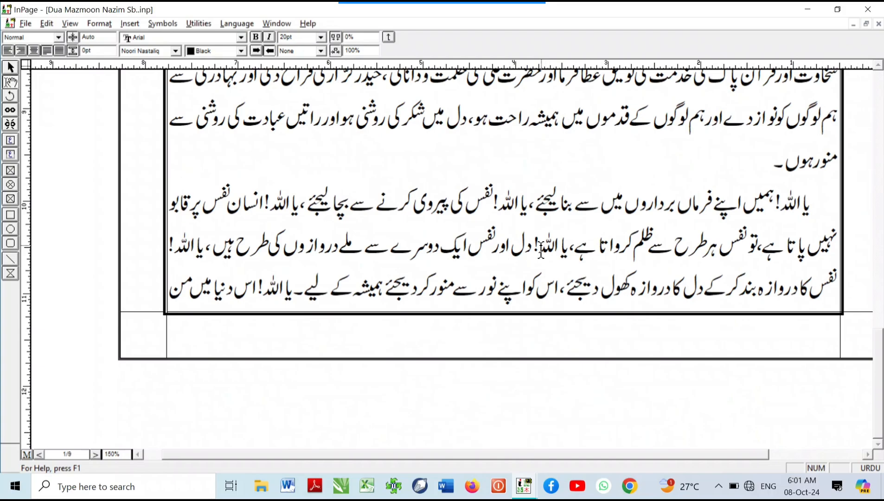
scroll(540, 250, "down", 5)
key("ctrl+s")
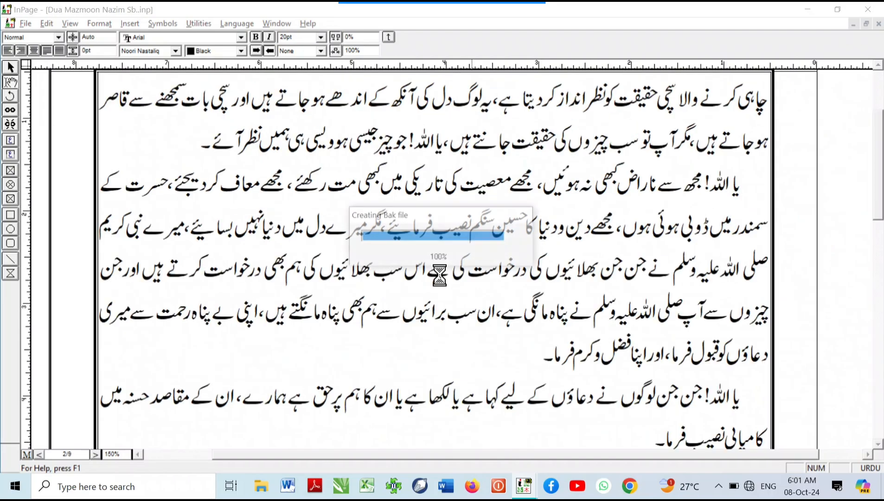
- Turn on Keep Together for the joined paragraph that runs from page 1 onto page 2
scroll(440, 278, "up", 10)
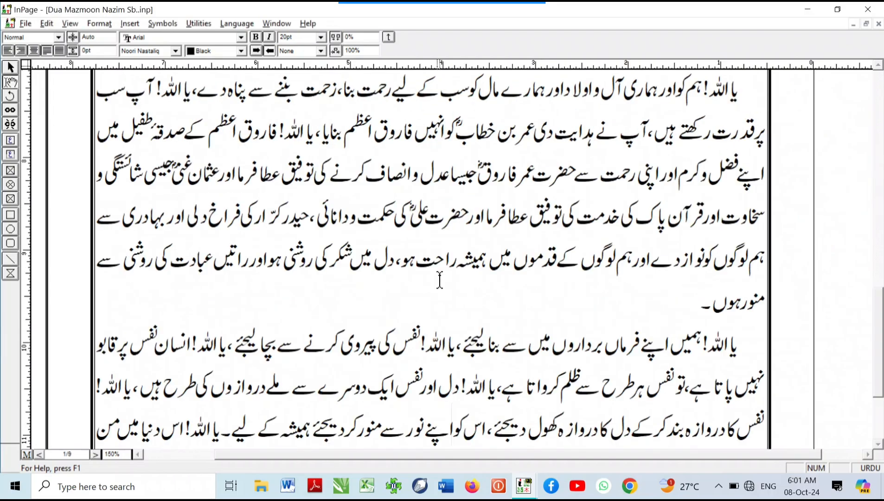
scroll(439, 278, "down", 2)
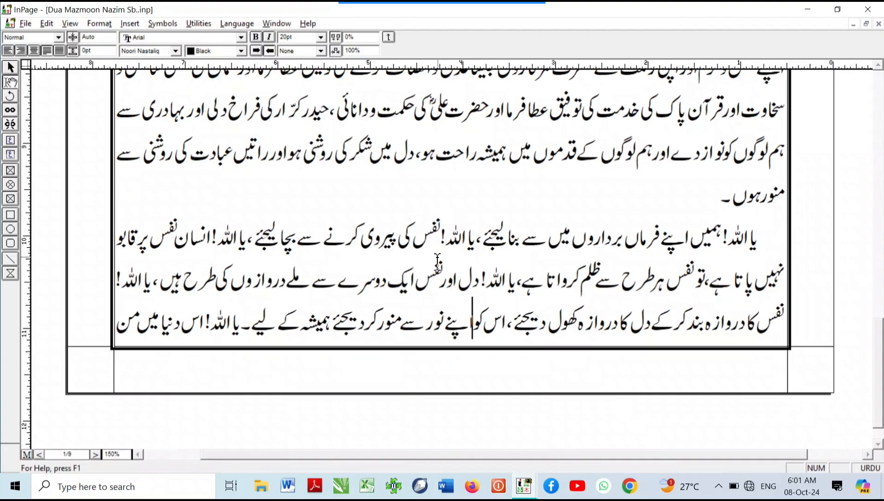
key("ctrl+p")
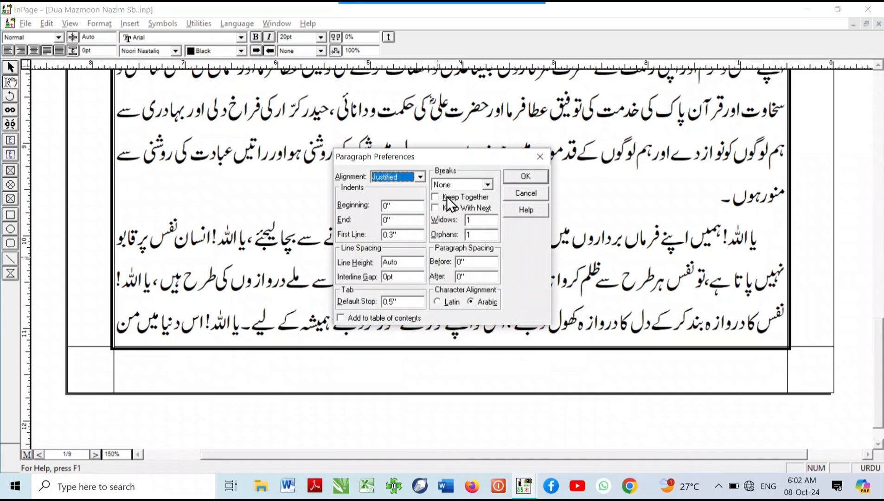
left_click(446, 196)
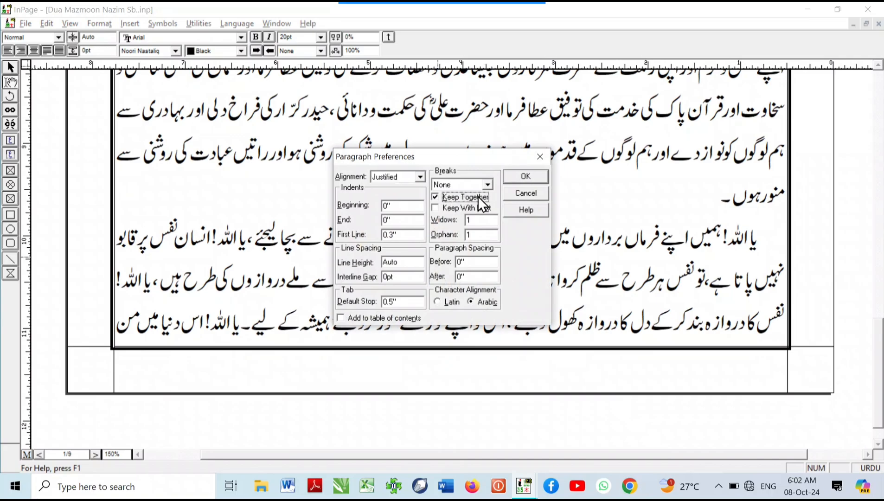
left_click(523, 175)
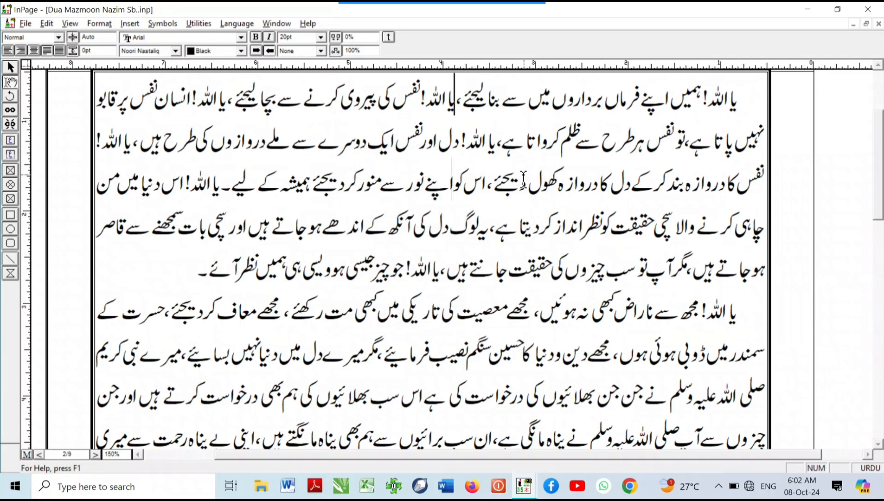
- View page 1 as a whole to check the space left at its end, and cancel the paragraph preferences without changes
key("Page_Up")
key("ctrl+0")
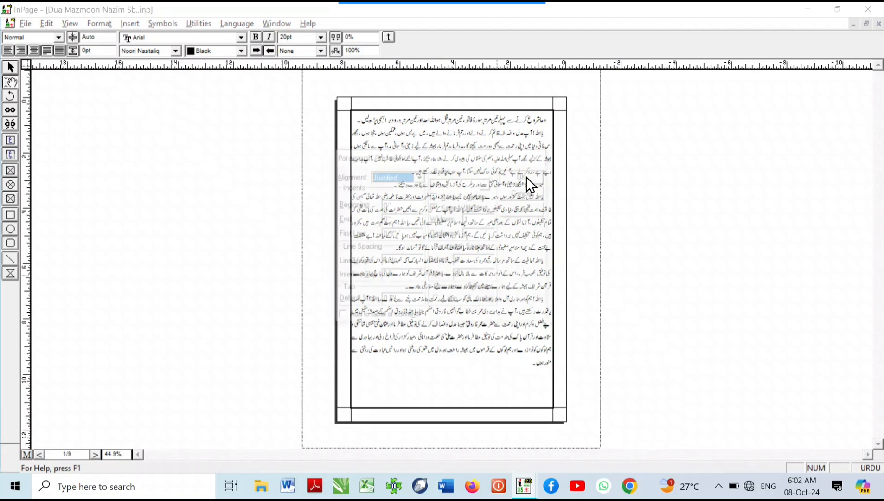
left_click(526, 193)
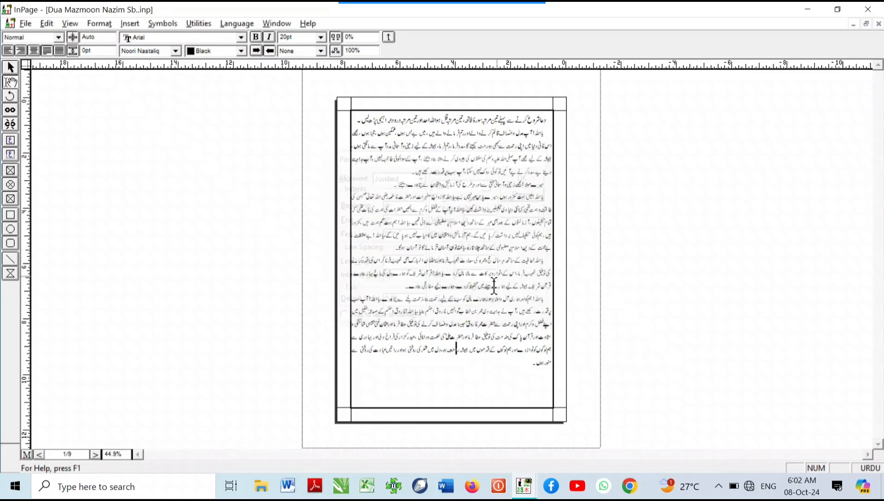
- Split the joined paragraph on page 2 before "یا اللہ! اس دنیا میں" and save the document
right_click(437, 195)
left_click_drag(420, 147, 395, 313)
key("Page_Down")
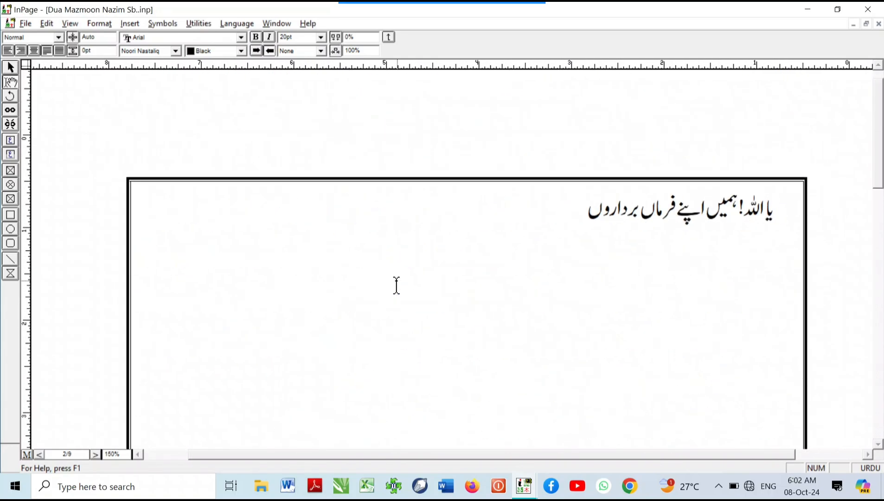
left_click(267, 305)
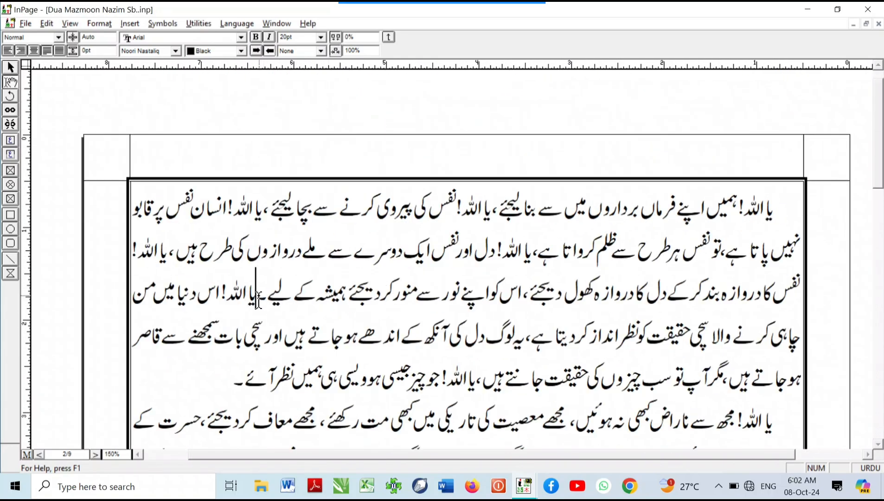
type("۔")
key("Return")
key("ctrl+s")
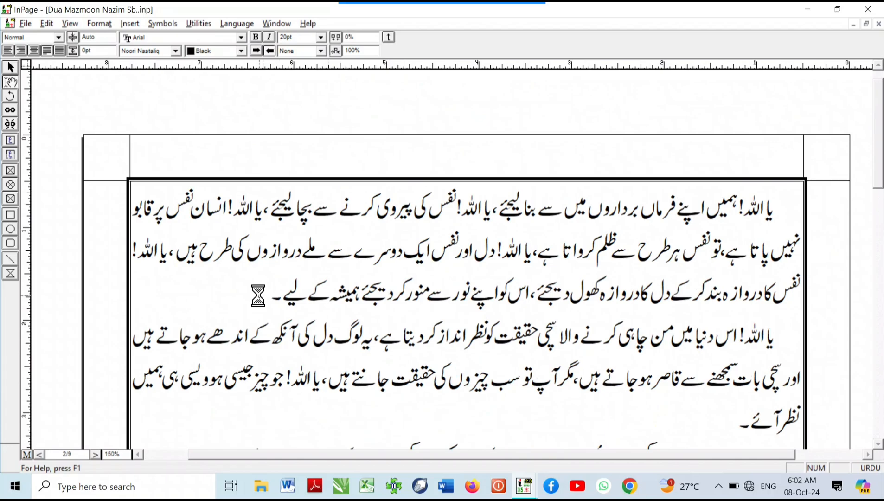
- Turn off Keep Together for the paragraph beginning "یا اللہ! ہمیں اپنے", and recheck its preferences without changing them
key("ctrl+shift+p")
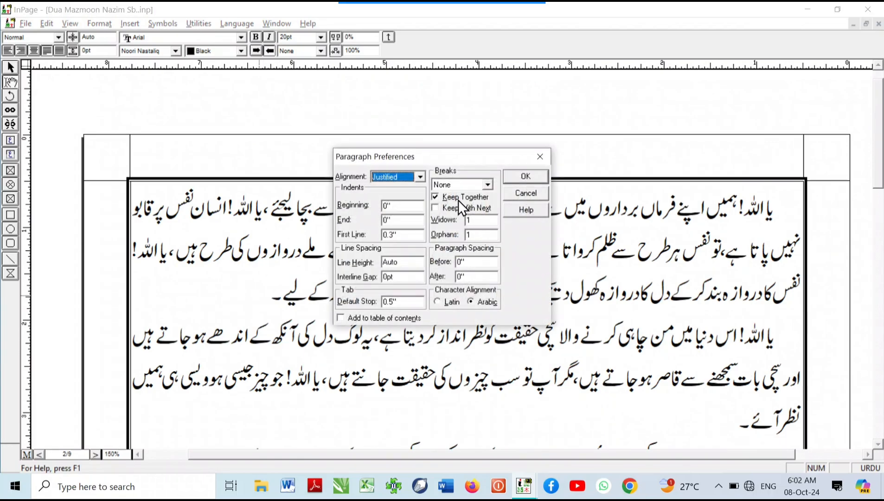
left_click(457, 197)
left_click(532, 176)
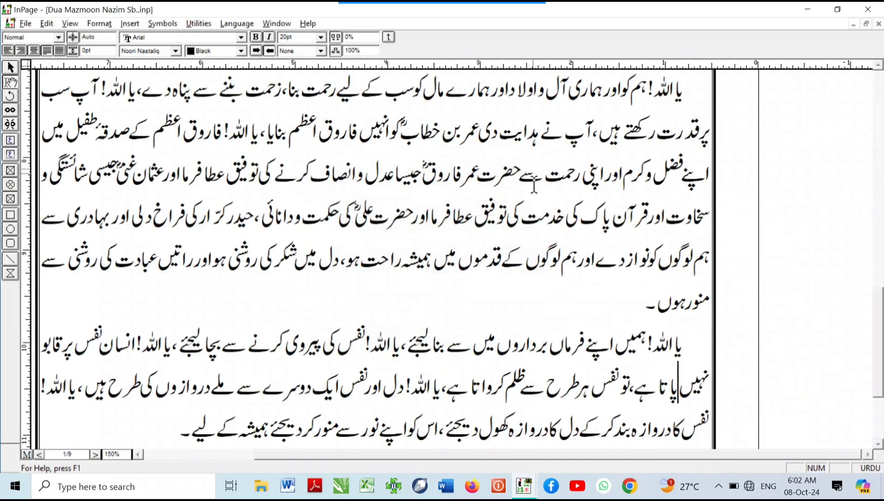
scroll(574, 285, "down", 3)
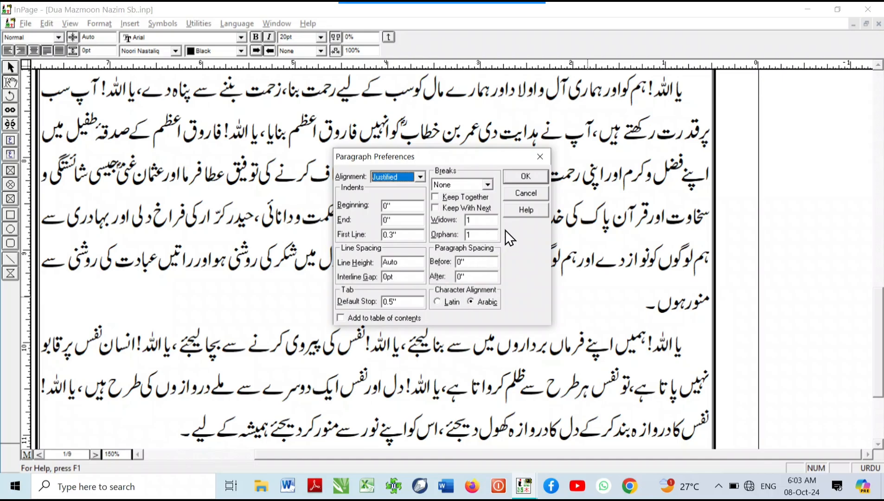
left_click(527, 194)
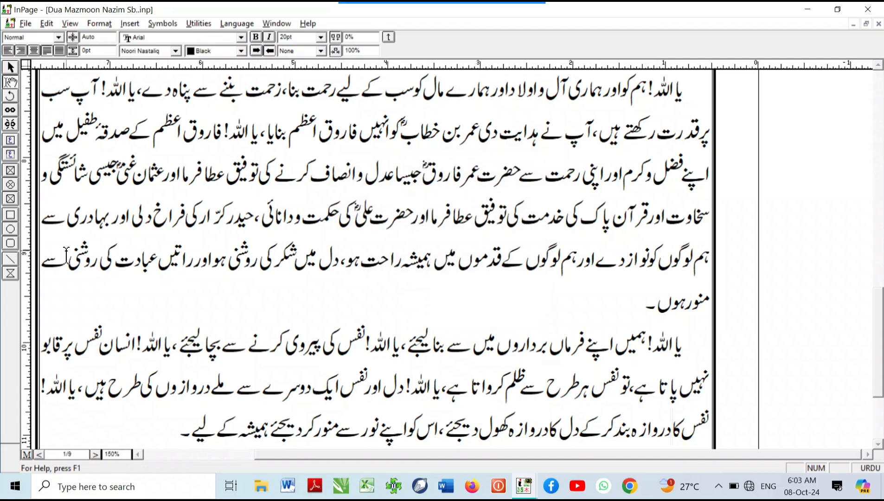
- Set the paragraph spacing after the second-to-last paragraph on page 1 to 1 inch
left_click(644, 273)
key("ctrl+m")
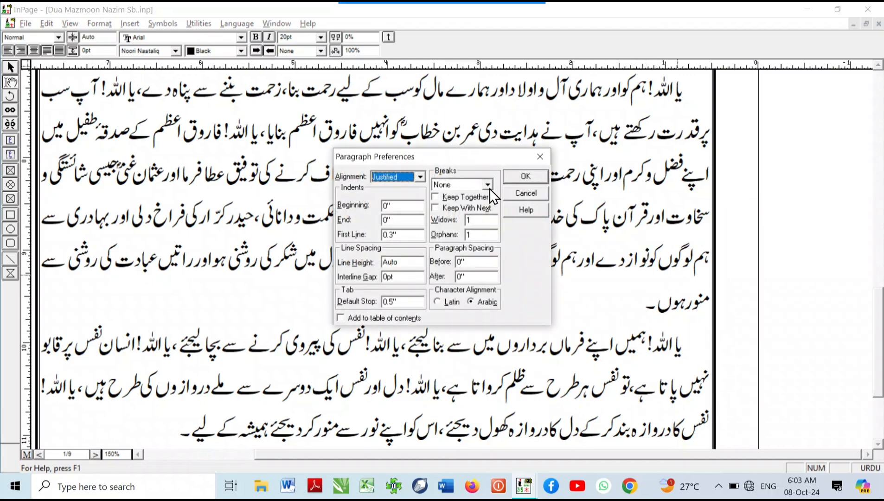
left_click_drag(435, 160, 334, 78)
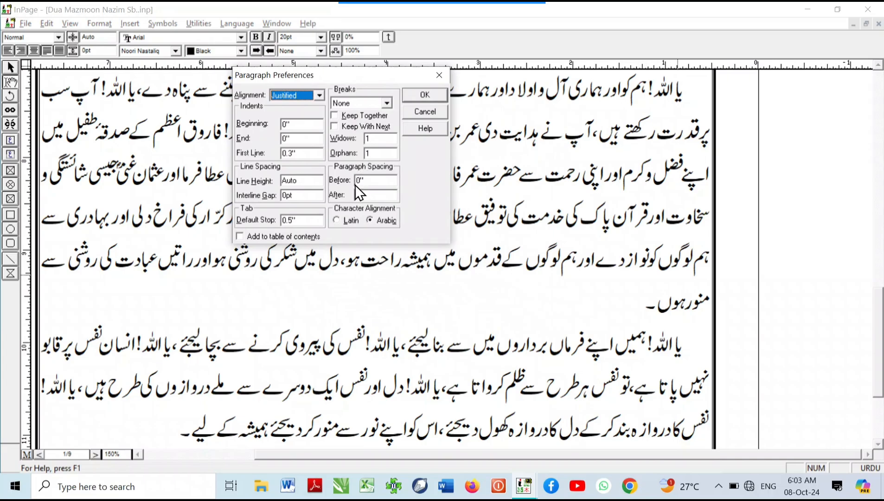
left_click_drag(390, 196, 340, 196)
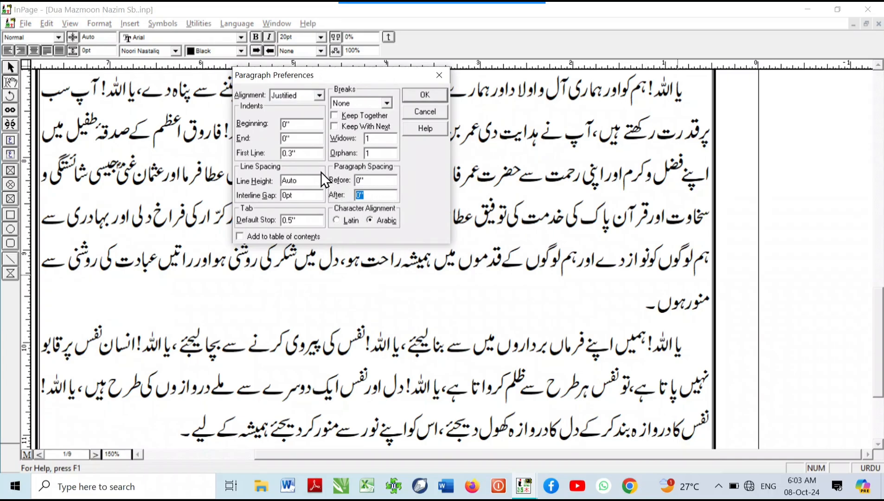
type("1")
left_click(420, 97)
left_click_drag(525, 284, 558, 166)
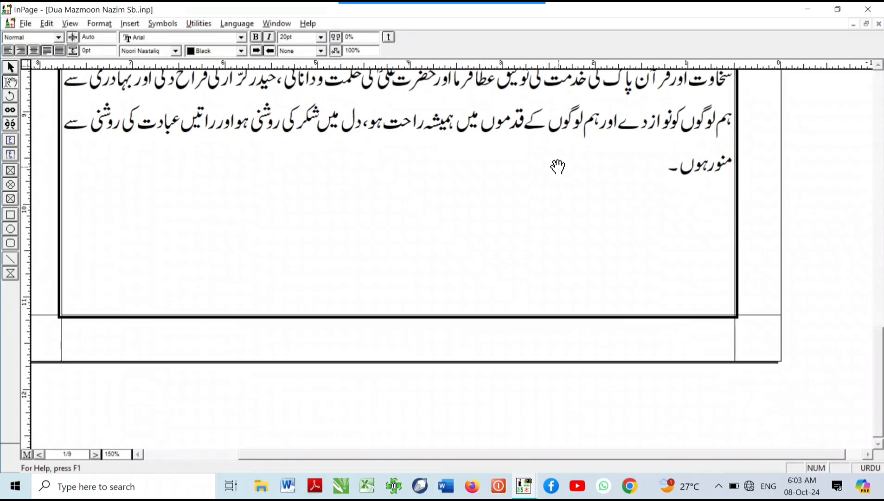
- Reduce the spacing after the paragraph ending in "منور ہوں" on page 1 to 0.3 inch
key("F10")
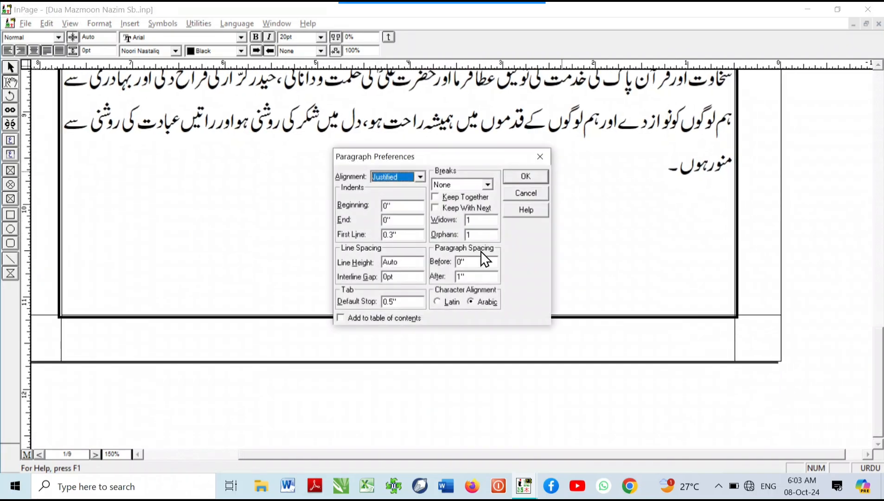
double_click(481, 276)
type("0.3")
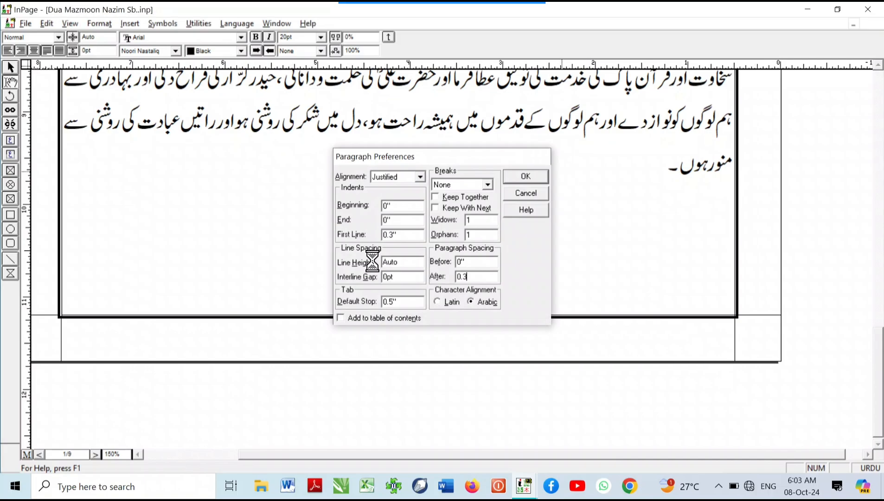
key("Return")
left_click_drag(539, 200, 512, 280)
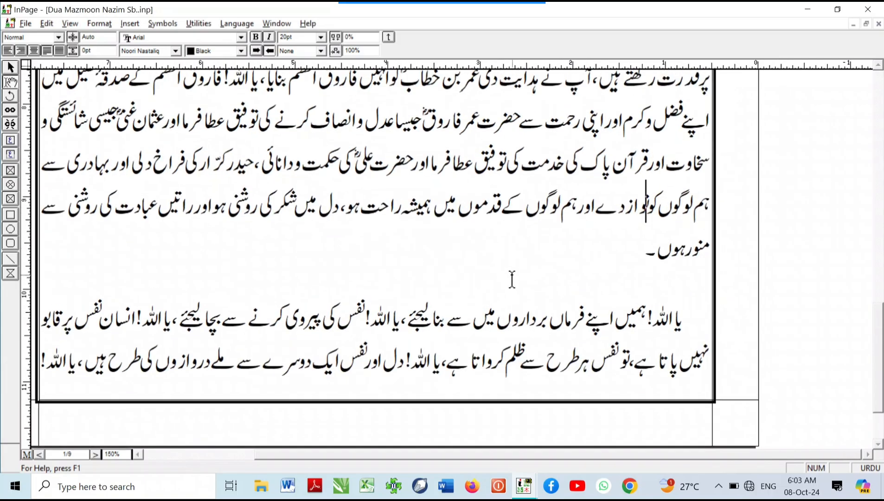
- Reset the spacing after the paragraph ending in "منور ہوں" on page 1 to 0
key("F10")
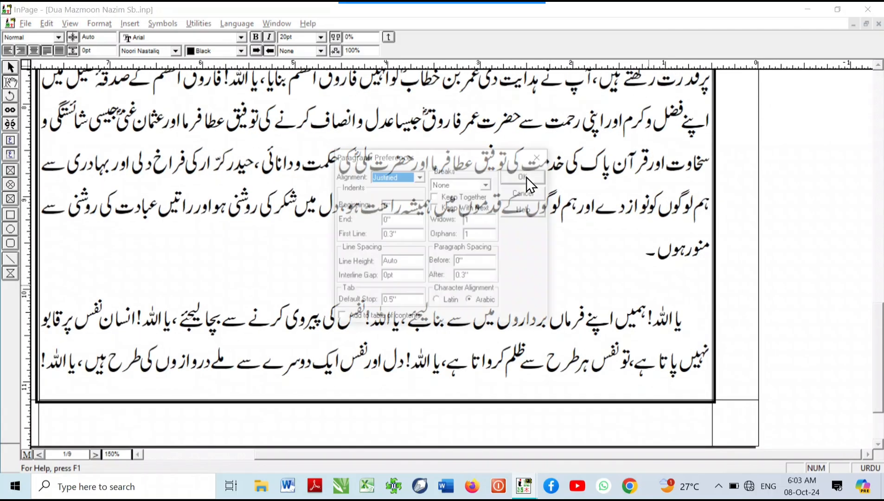
double_click(490, 277)
type("0")
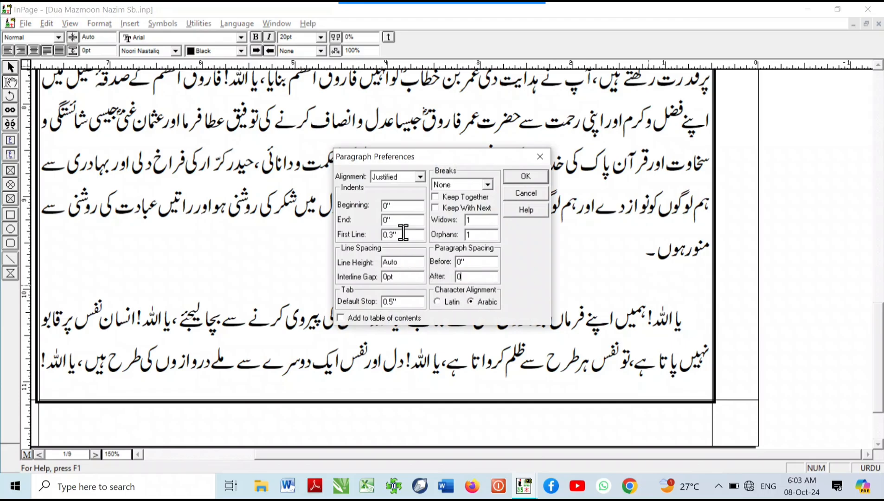
key("Return")
scroll(507, 408, "up", 5)
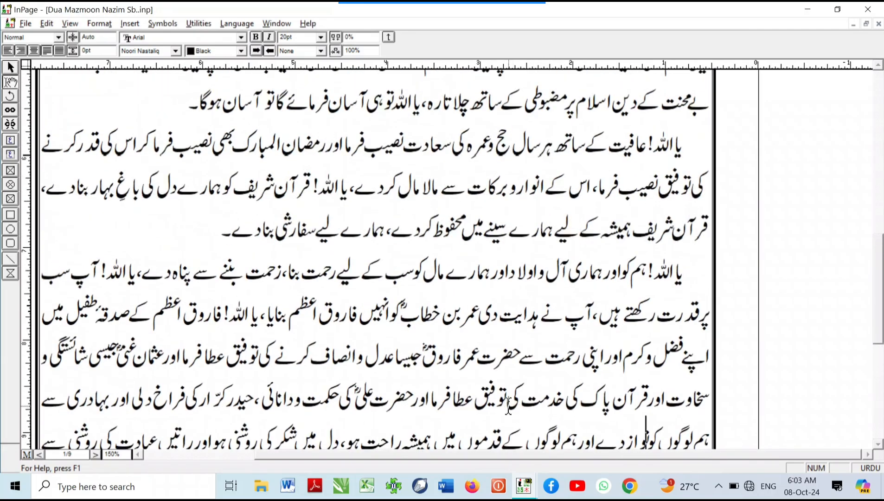
- Set the paragraph spacing before the page 1 paragraph beginning "یا اللہ! ہم کو اور ہماری آل" to 0.3 inch and check the whole page
left_click(540, 308)
key("F10")
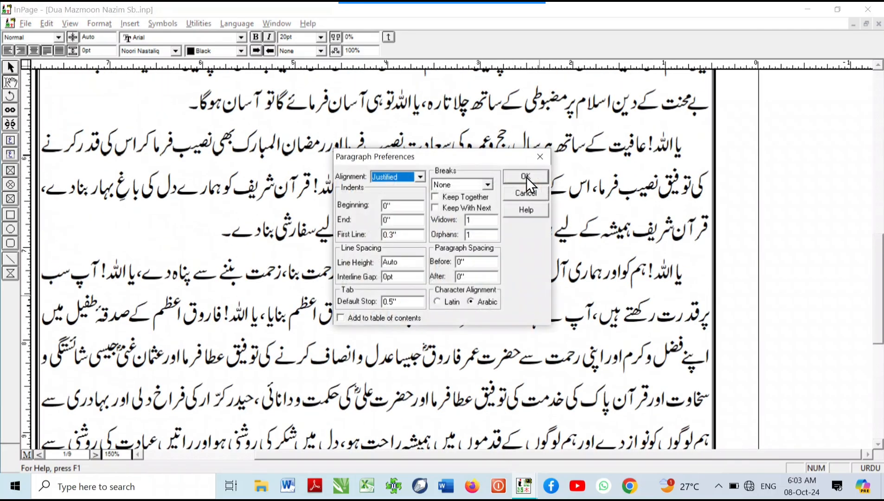
double_click(476, 261)
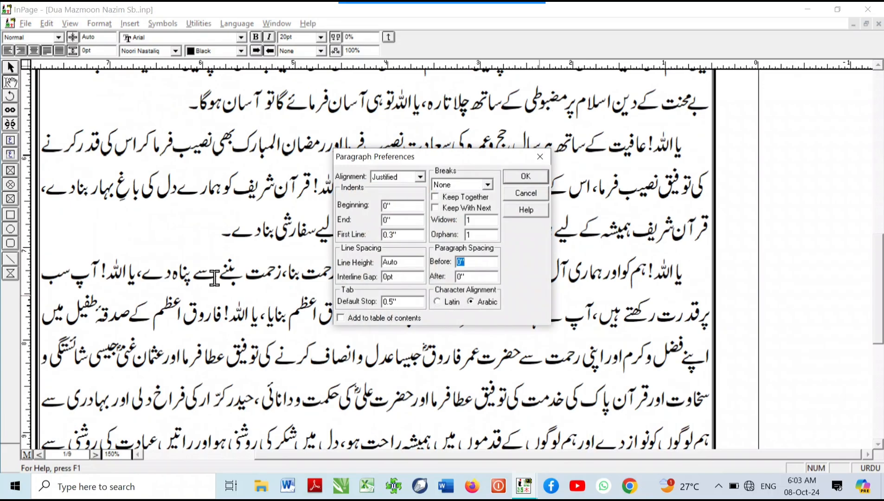
type("0.3")
left_click(529, 179)
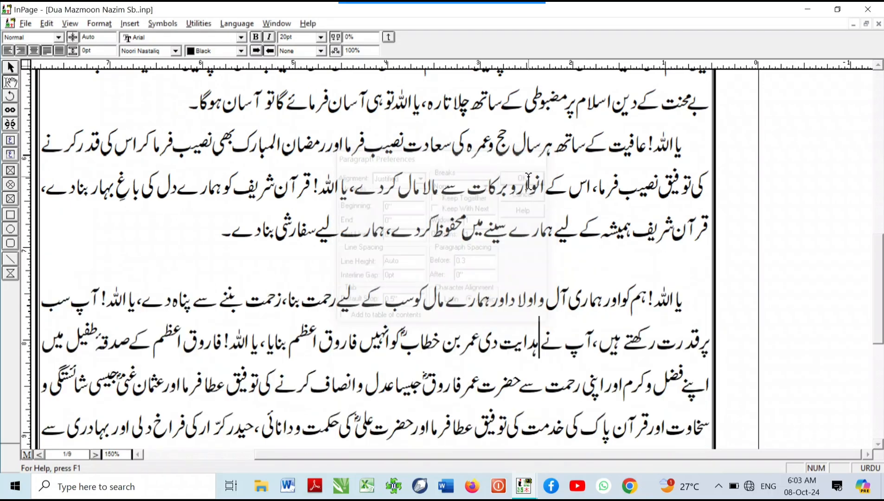
key("ctrl+0")
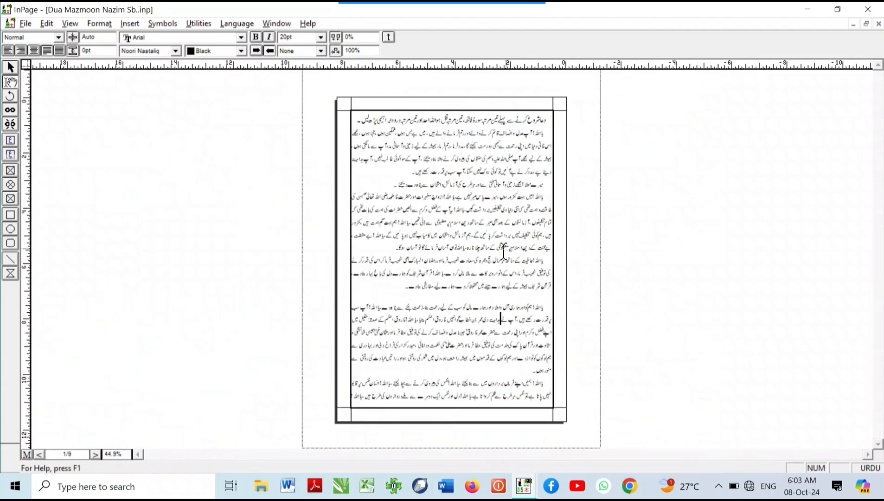
key("ctrl+1")
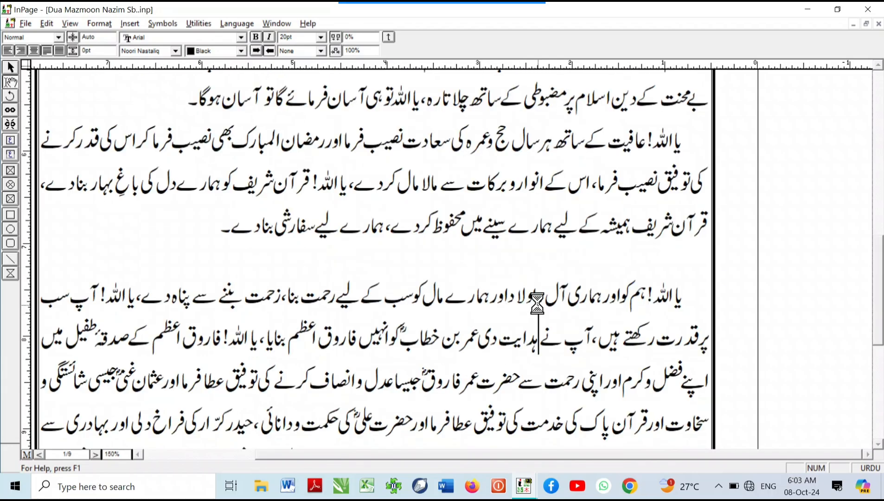
- Reset the spacing before the paragraph beginning "یا اللہ! ہم کو اور ہماری آل" to 0
key("ctrl+m")
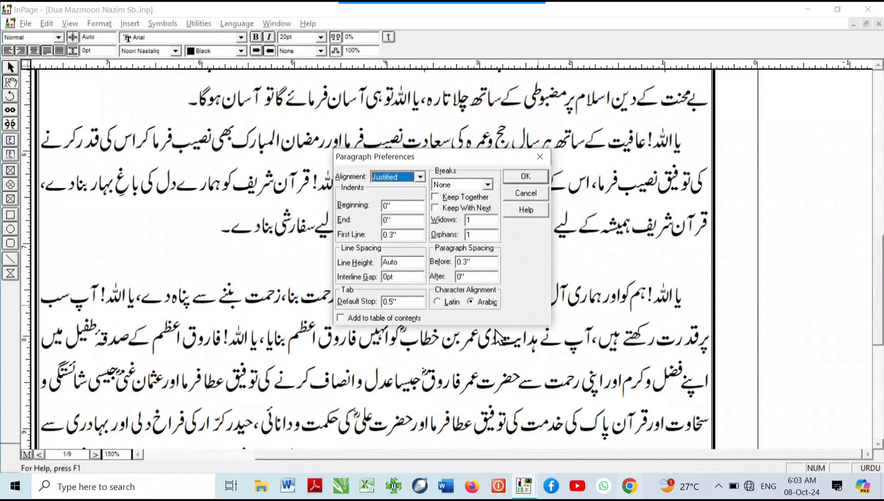
double_click(485, 266)
type("0")
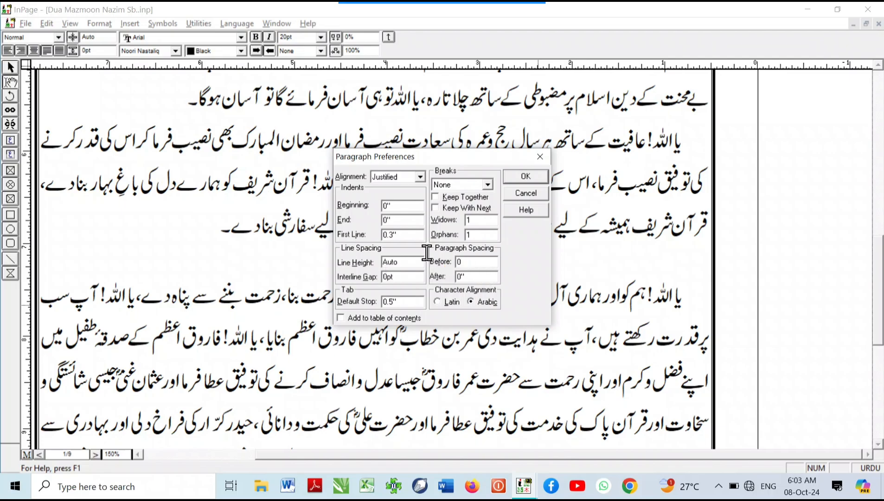
left_click(538, 176)
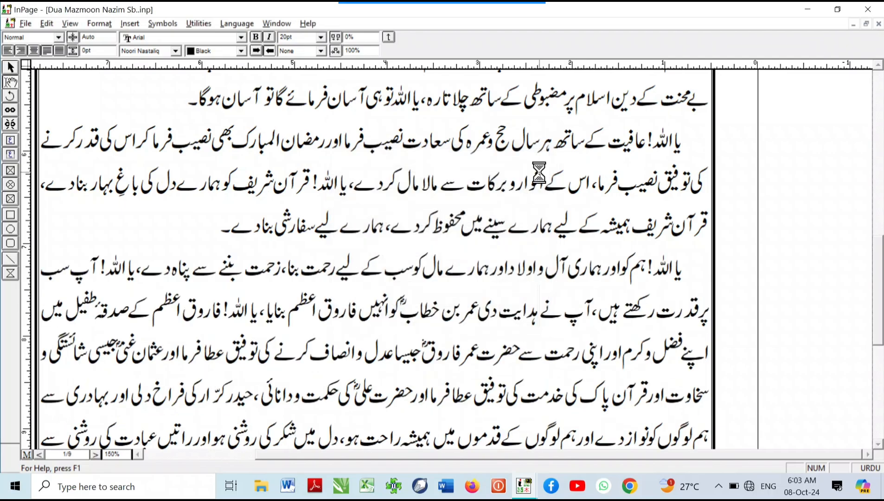
- Review the Latin and Arabic character alignment options in the same paragraph's preferences without applying any change
key("ctrl+m")
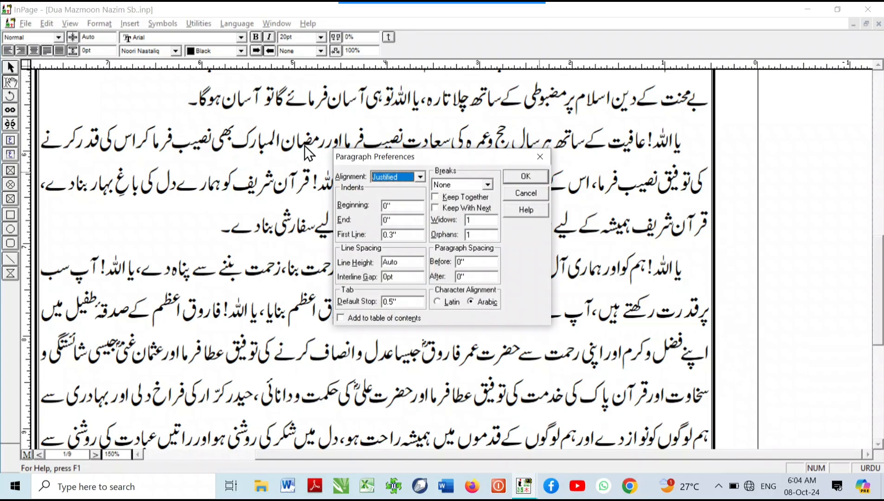
left_click(473, 302)
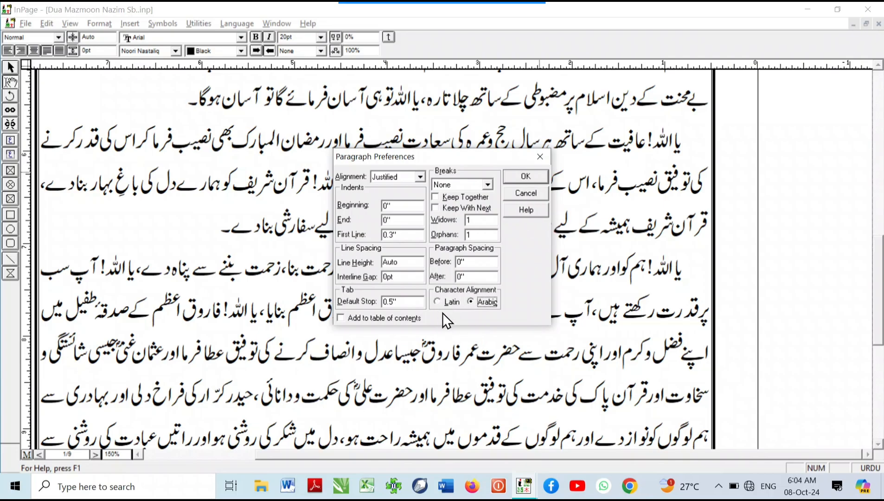
left_click(505, 193)
- Go to the empty line below the star separator at the end of page 2's text and justify it
key("ctrl+0")
key("Page_Down")
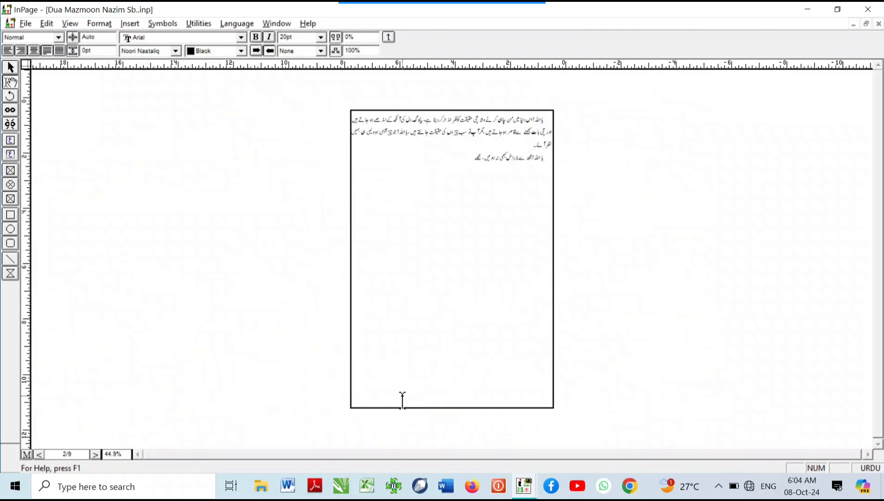
key("Down")
key("Down")
key("Down")
key("Down")
key("Down")
key("Down")
key("Down")
key("Down")
key("Down")
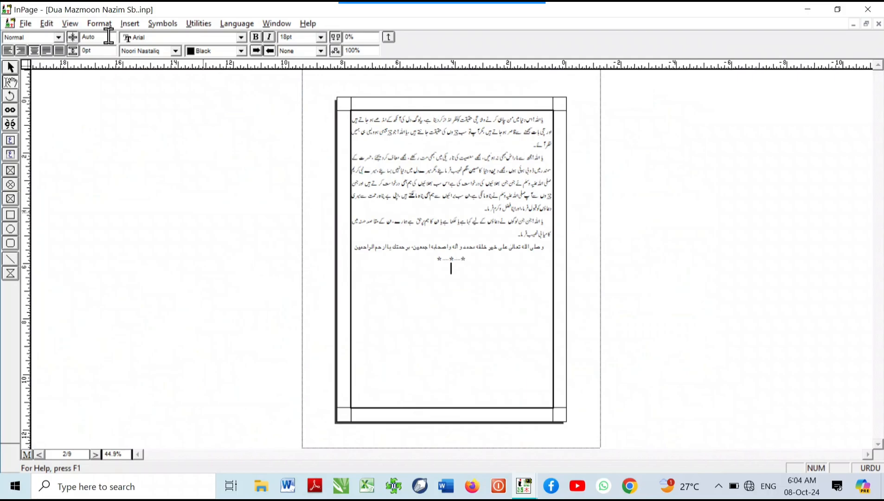
left_click(50, 52)
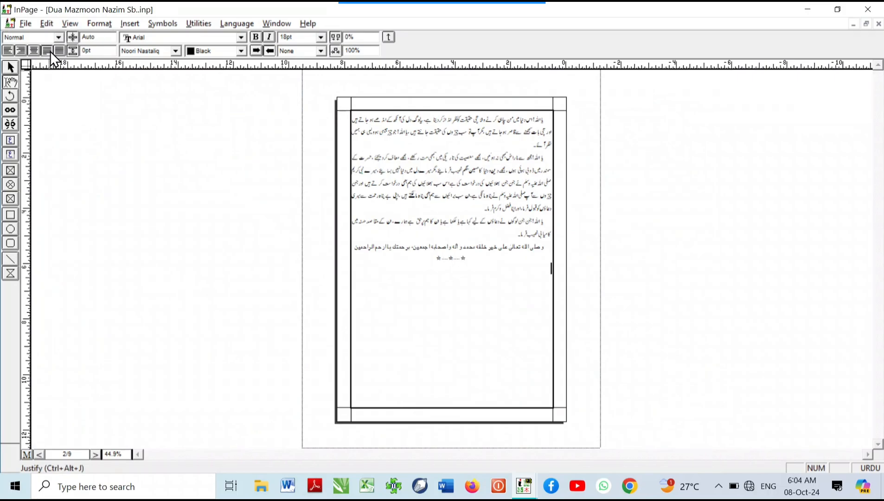
- Switch the typing language to English and fill the line below the star separator with random filler text beginning "jha;dhaklfhsa;"
right_click(493, 290)
key("ctrl+space")
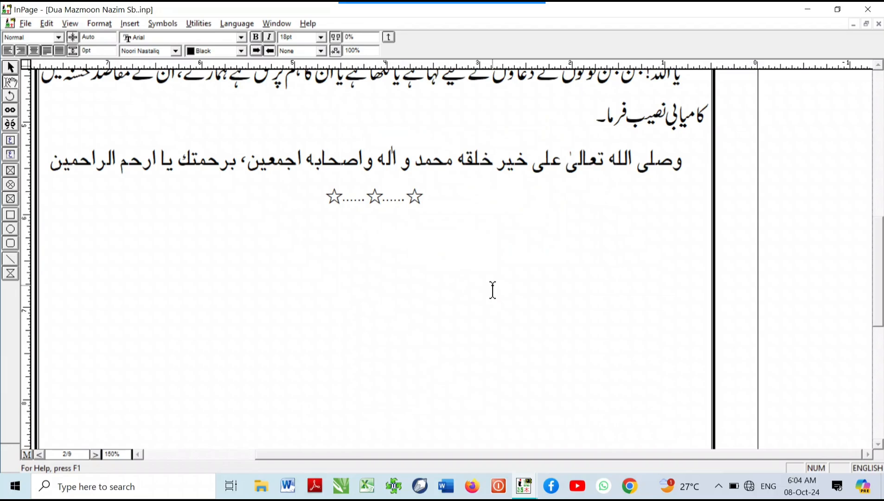
key("ctrl+space")
key("ctrl+space")
left_click(478, 291)
key("ctrl+space")
type("jha;dhaklfhsa;  lfshfklsahnfa;sl  ralk")
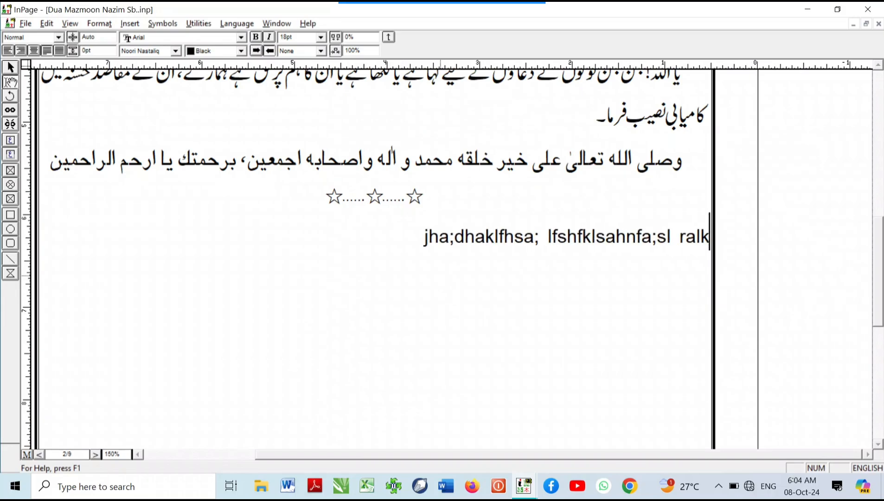
type("dfnsafbhsdlfsafksdfskldcfhnsdklfjsd'foxz.,csnfg")
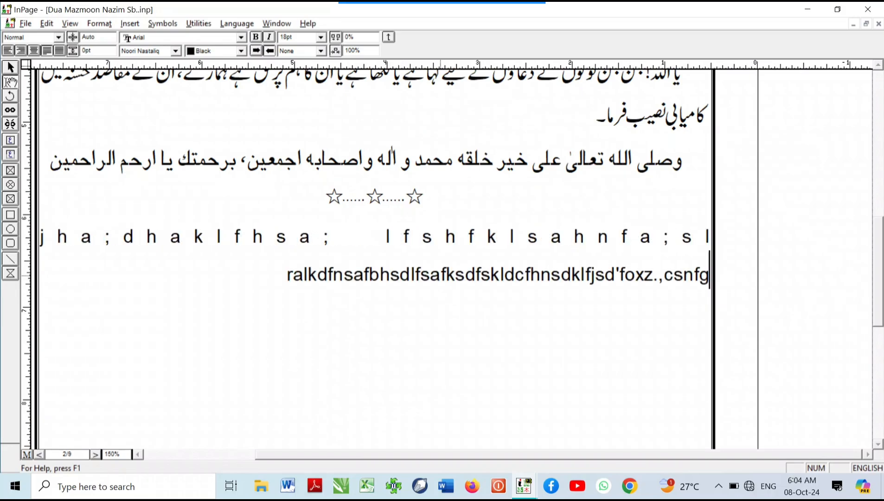
type("lerhgsdfsdkfhndsgjsdflszdfsd;lfj sd,lf jnwsfjsd fsdf")
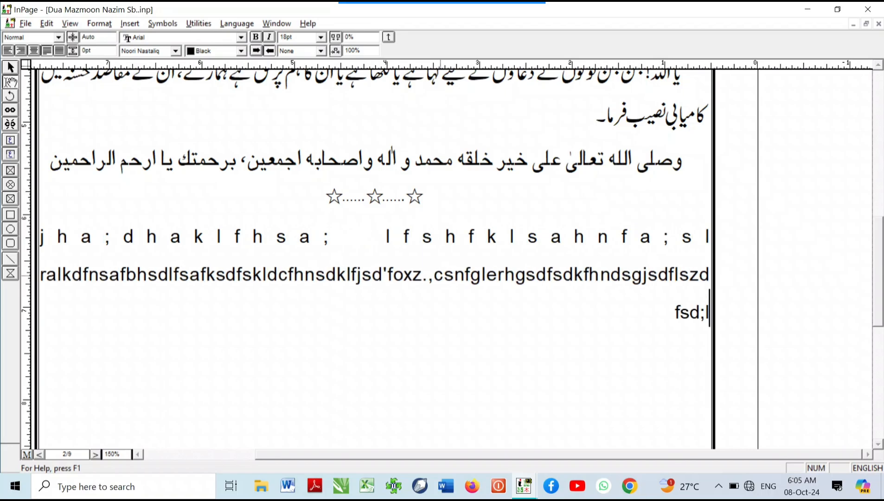
- Break up the long filler strings by inserting spaces after "ralkdfnsafbhsdlfsa", "fksdfskl" and "csnfgler"
left_click(194, 275)
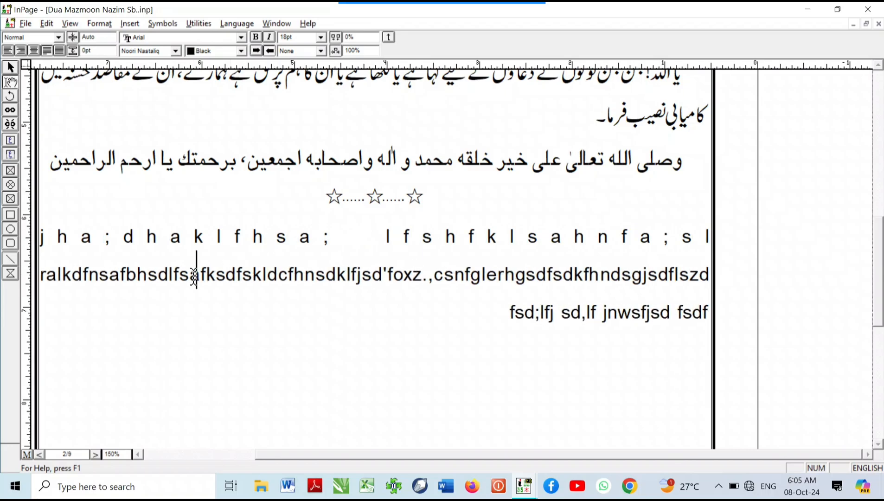
left_click(331, 275)
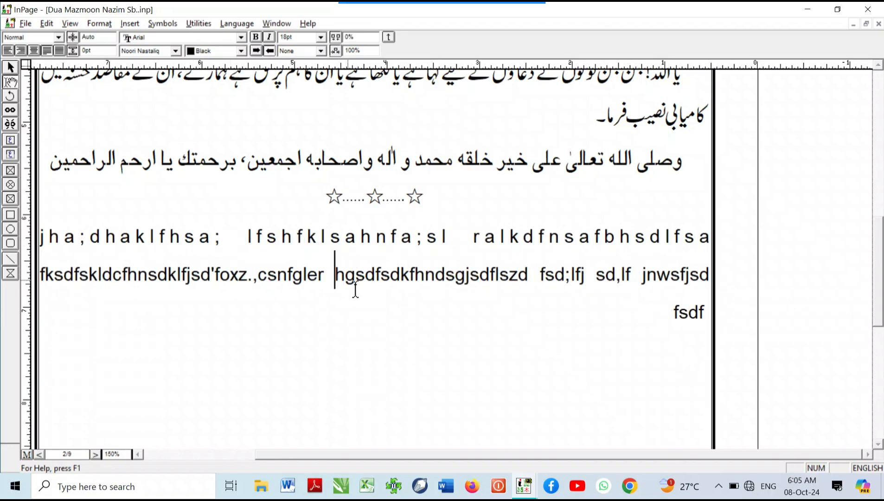
scroll(410, 320, "left", 3)
scroll(411, 320, "down", 1)
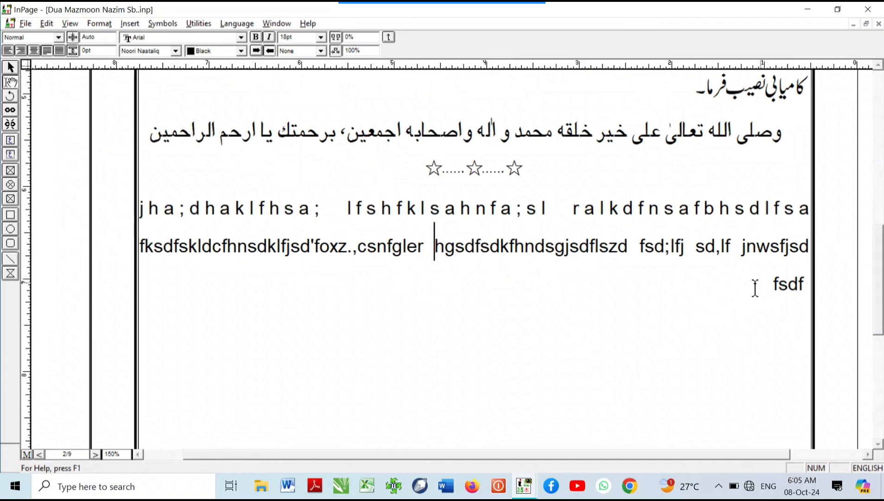
left_click(203, 247)
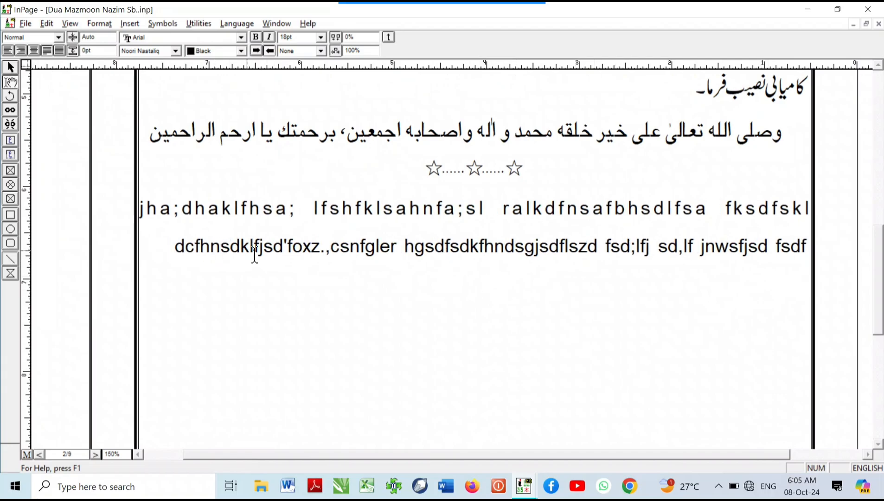
- Set the English paragraph's character alignment to Latin and justify its lines
key("ctrl+m")
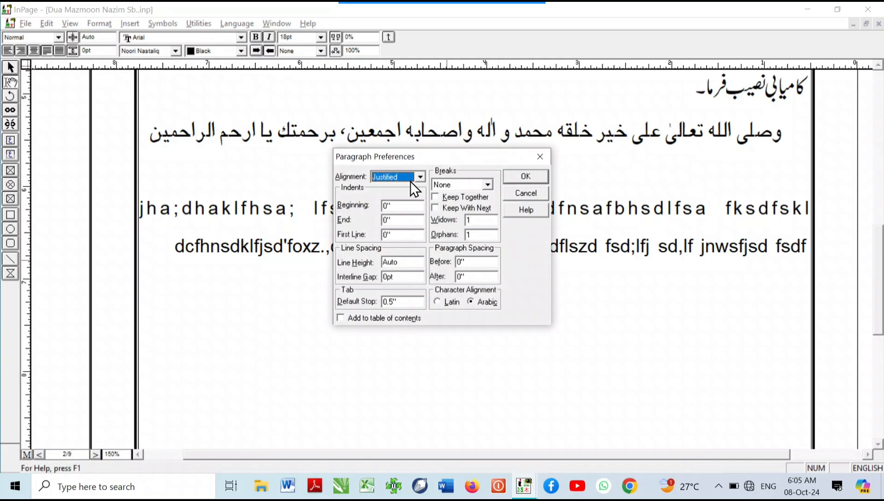
left_click(441, 301)
left_click(507, 179)
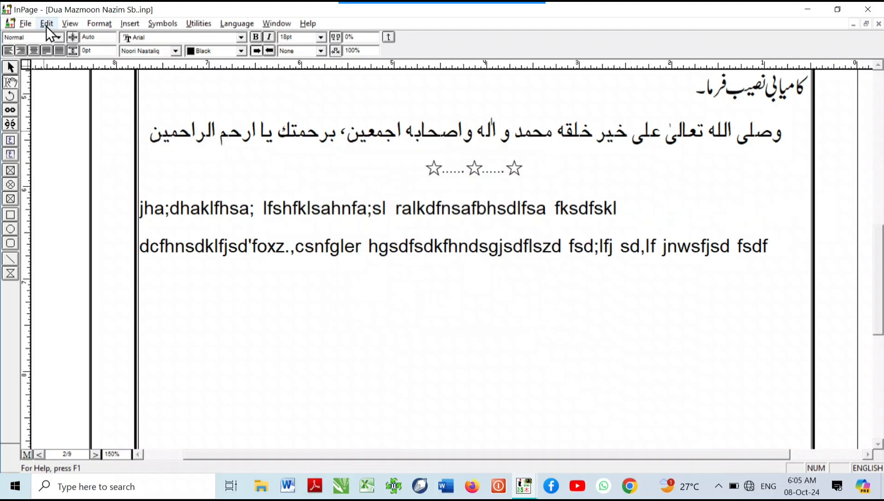
left_click(48, 50)
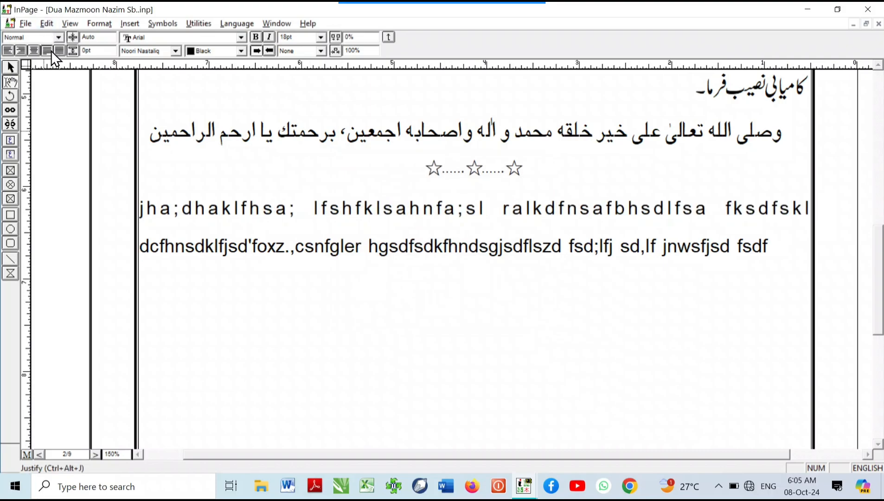
- Switch the English paragraph's character alignment back to Arabic
double_click(260, 49)
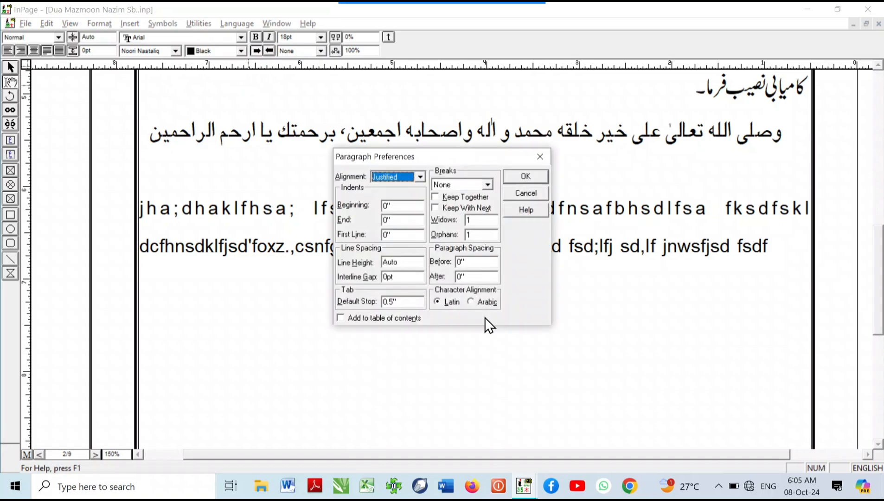
left_click(484, 301)
left_click(519, 176)
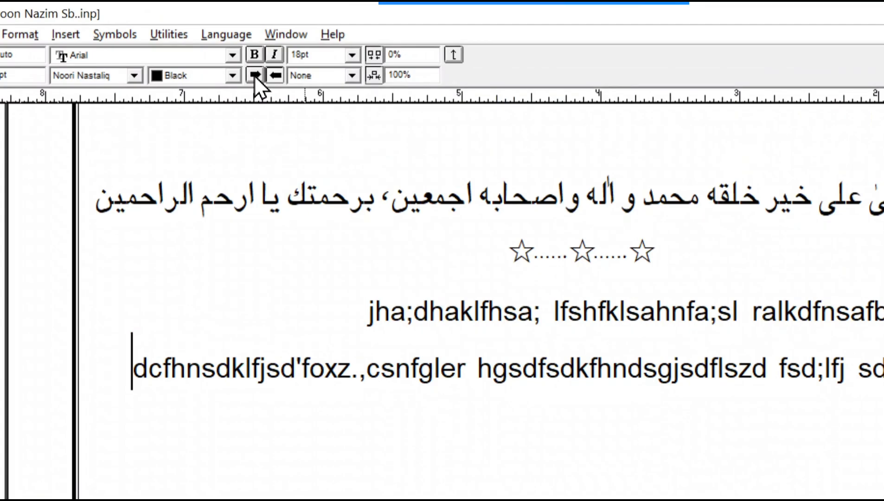
- Set the English paragraph's direction to left-to-right, then check the page and its paragraph preferences
left_click(254, 76)
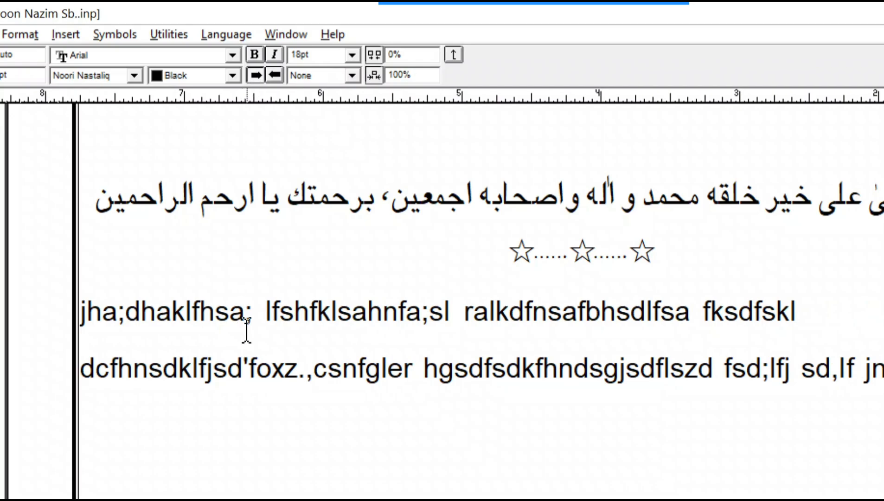
key("ctrl+0")
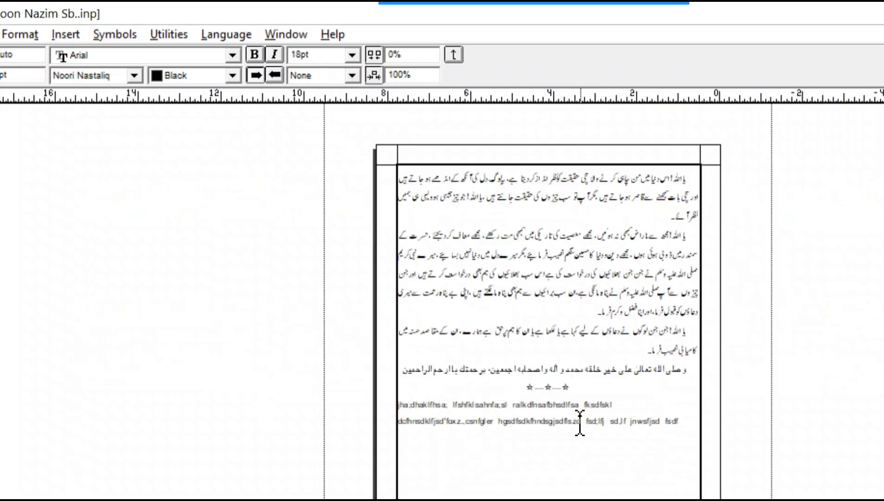
key("ctrl+m")
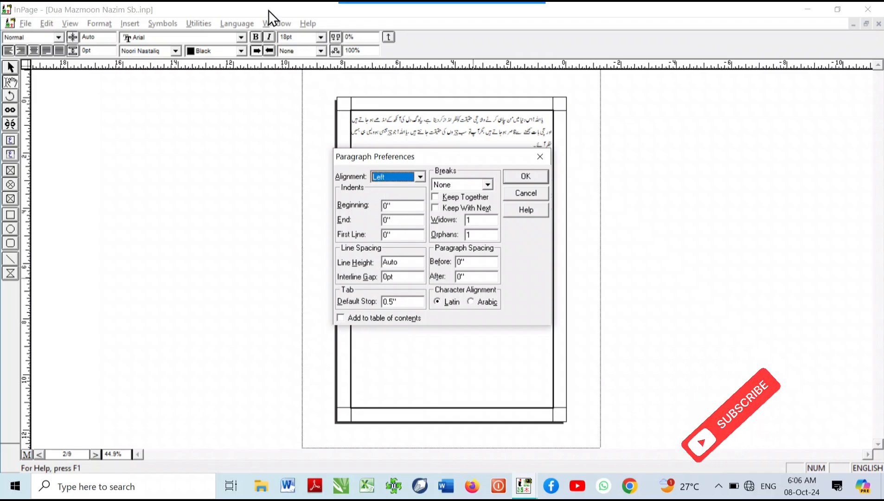
left_click(543, 178)
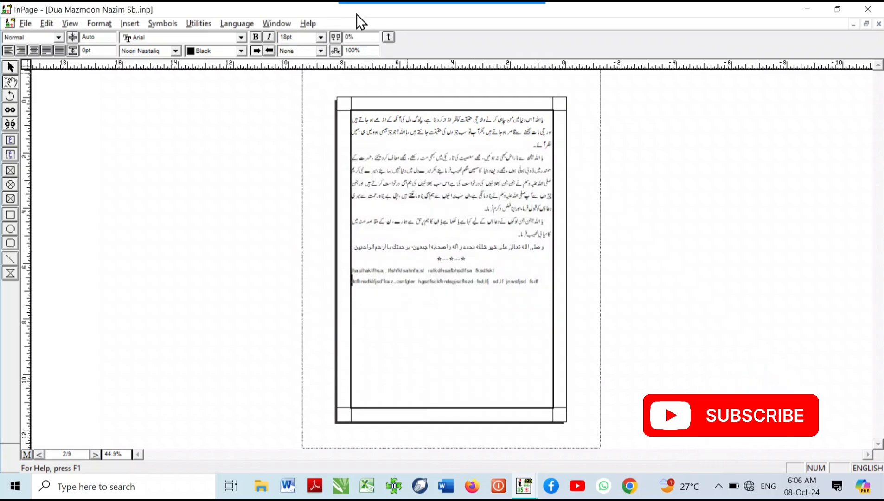